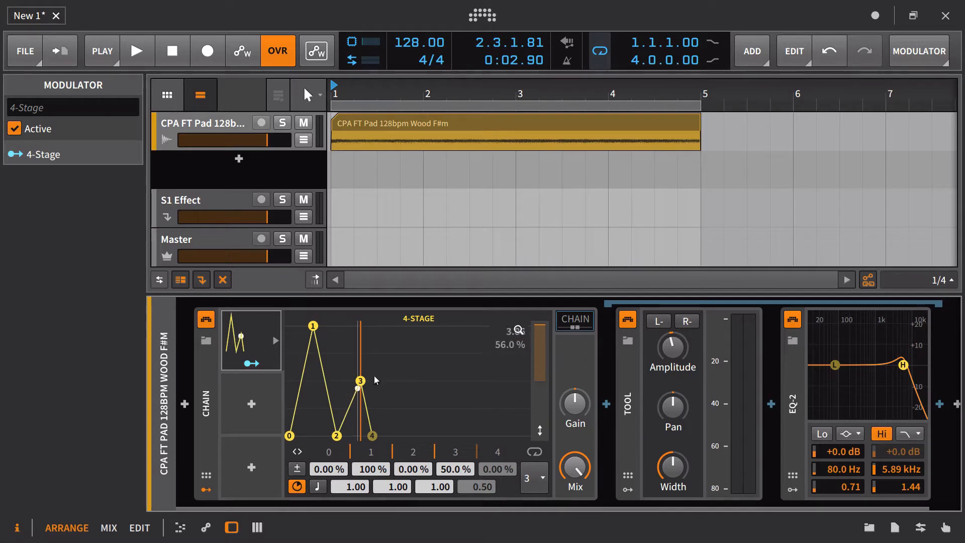
- Map the 4-Stage modulator to the Tool's Amplitude by +20.37 and to the EQ-2's high frequency by -27.20
mouse_move(673, 347)
left_mouse_down()
mouse_move(673, 361)
mouse_move(672, 332)
left_mouse_up()
left_click(255, 365)
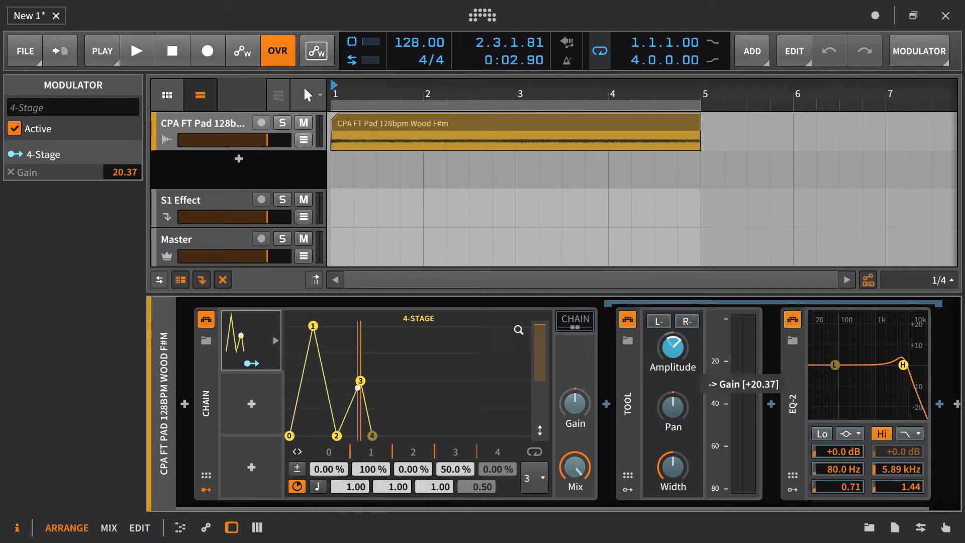
left_click_drag(893, 463, 892, 491)
left_click(265, 359)
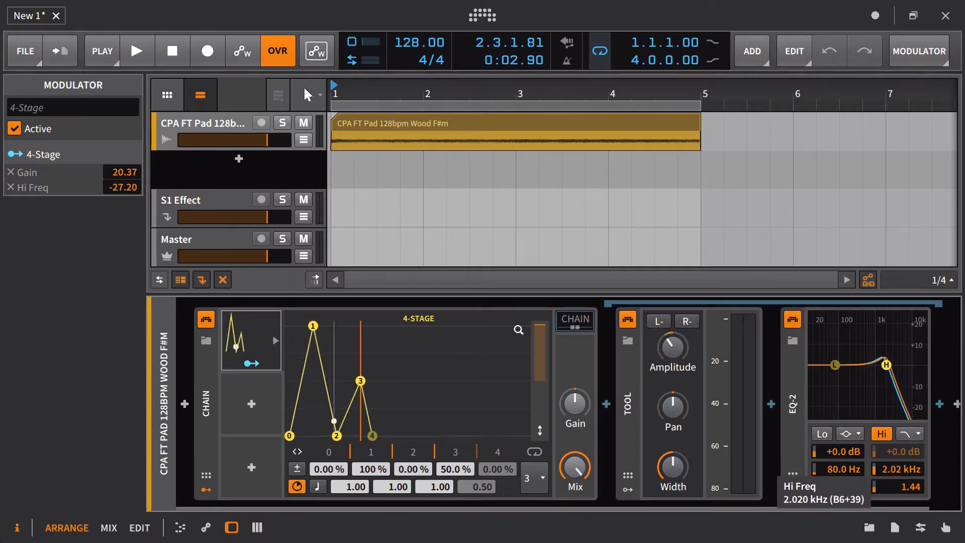
- Play the pad clip twice, stopping each time, to check how the 4-Stage modulation lines up with the beat
key("space")
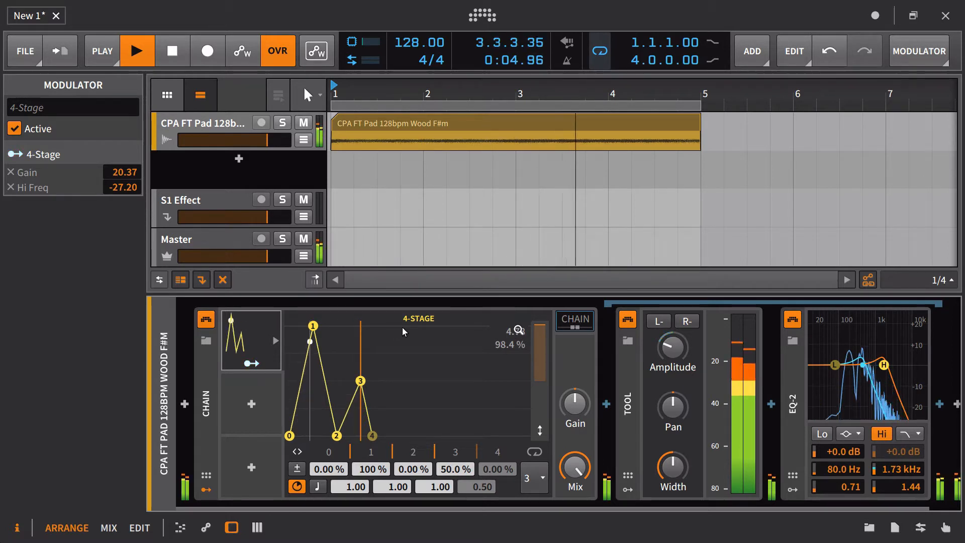
key("space")
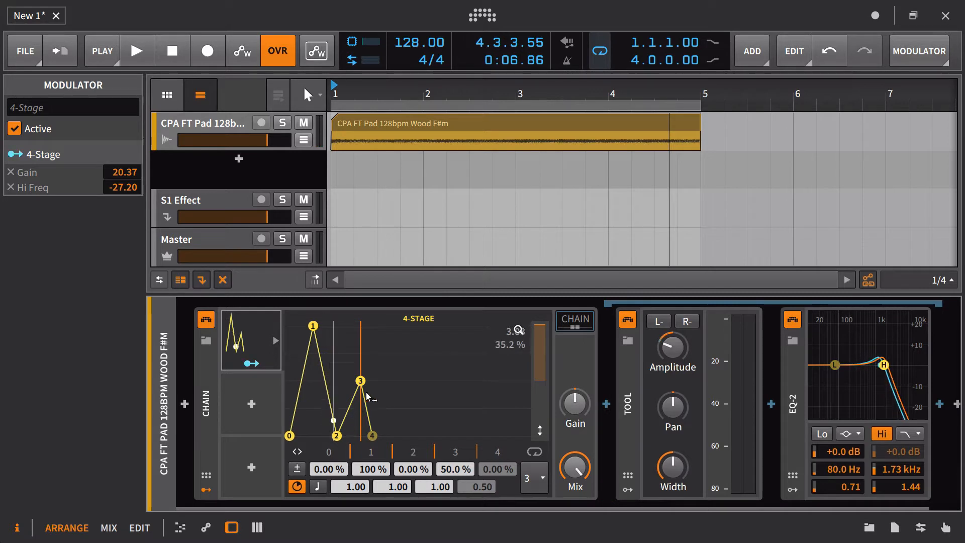
left_click_drag(366, 96, 372, 126)
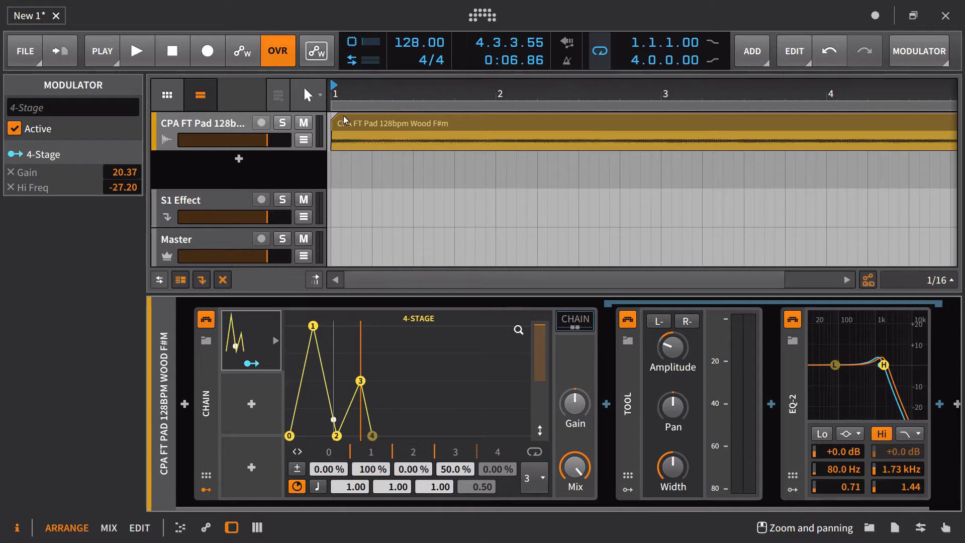
key("space")
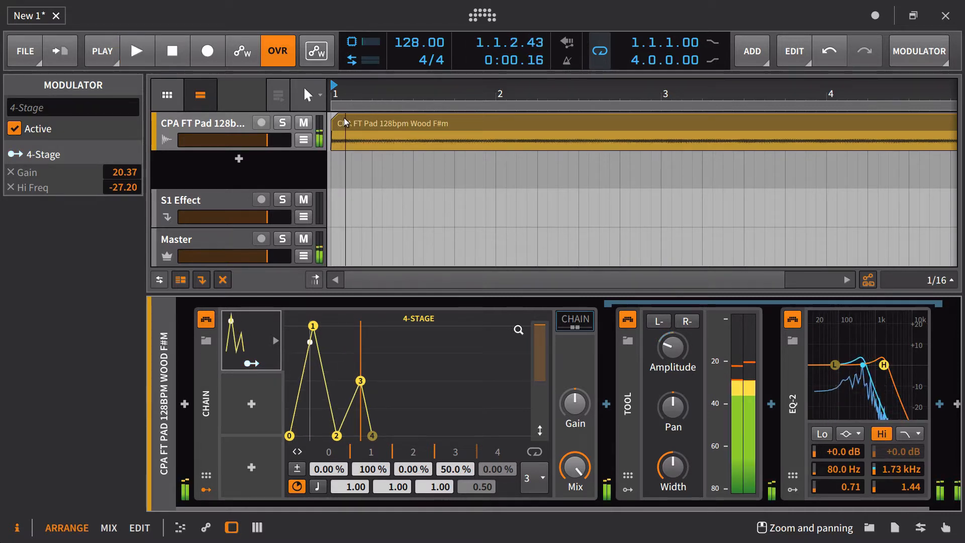
key("space")
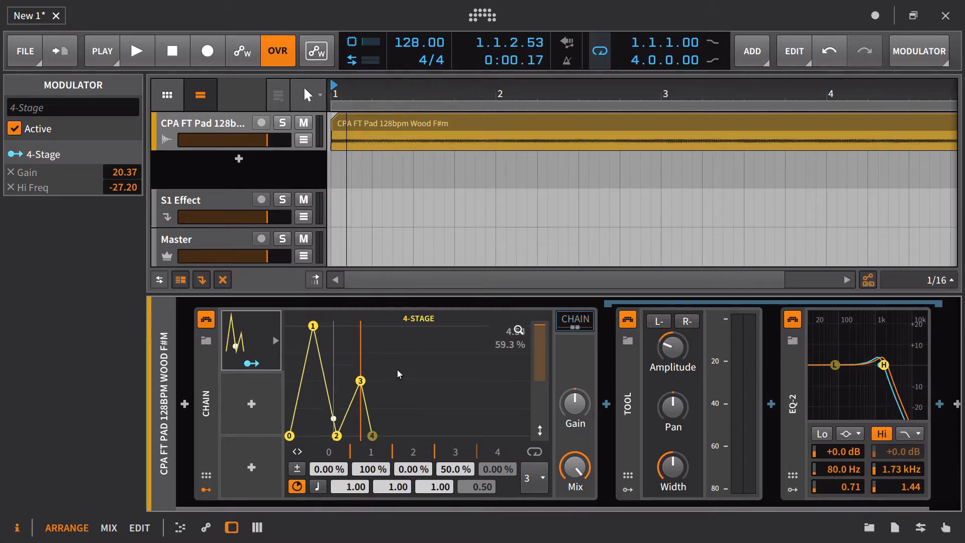
- Switch the 4-Stage timing to beats and play the start of the clip to audition it
left_click(318, 486)
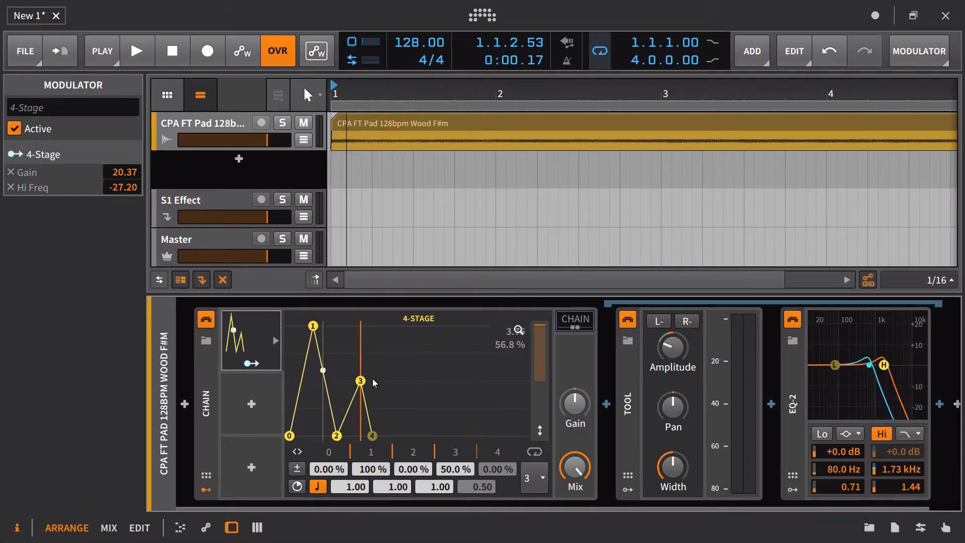
key("space")
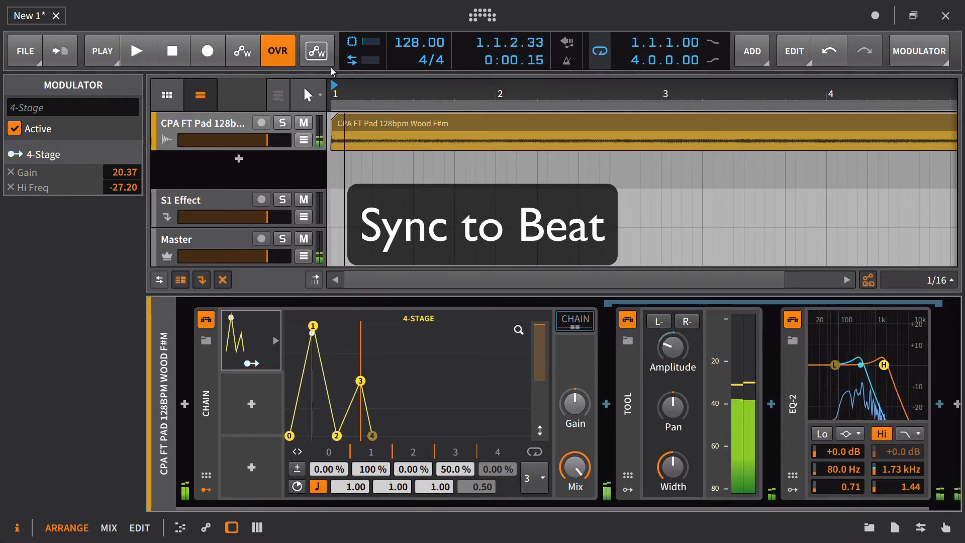
key("space")
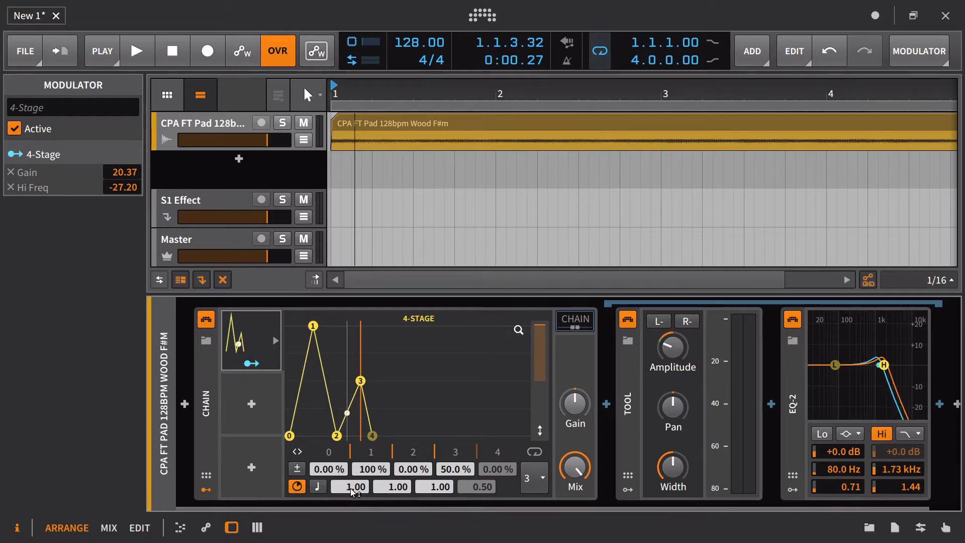
- Set the 4-Stage timing to beats with a first stage time of 1.00
left_click_drag(351, 490, 351, 459)
left_click(317, 488)
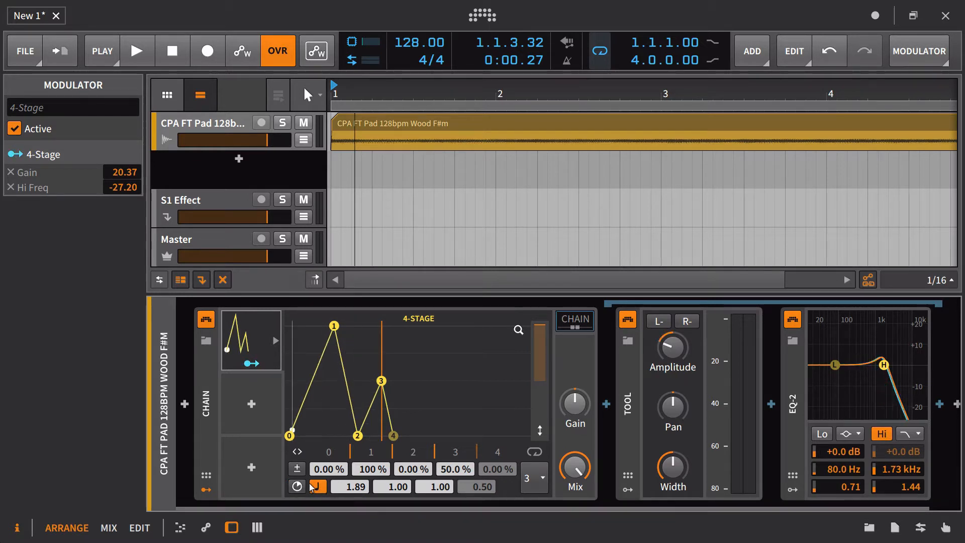
double_click(351, 487)
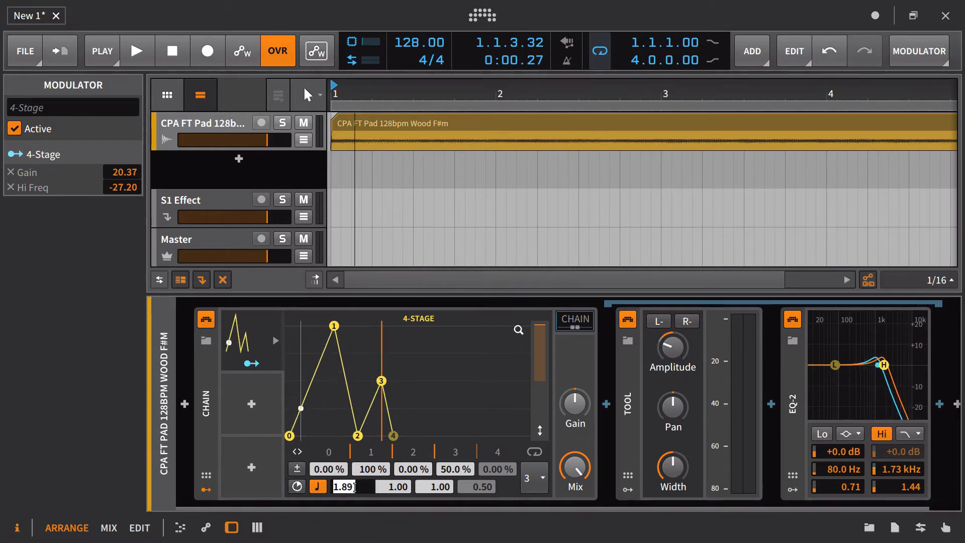
type("1")
key("Return")
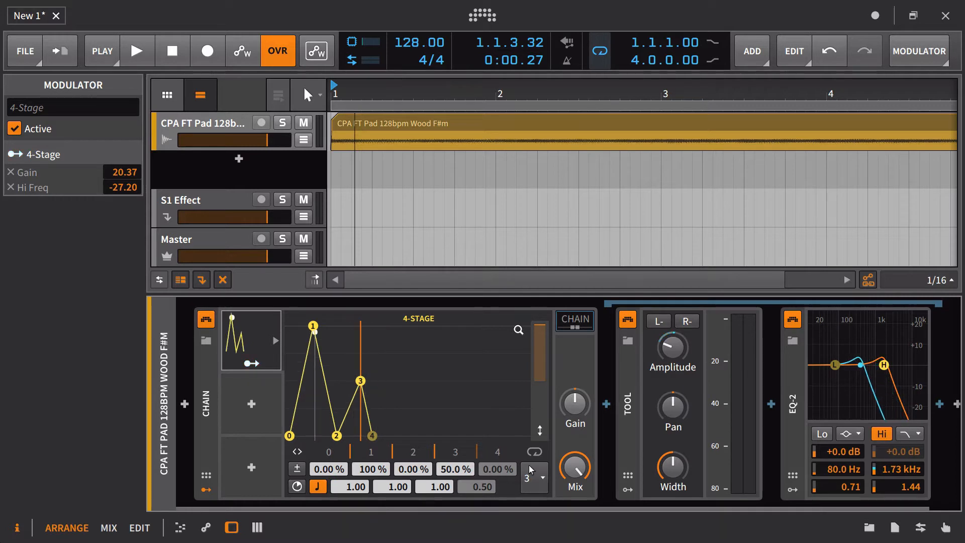
- Loop the 4-Stage at stage 1, falling from 100% to 0% over a time of 1.00
left_click(528, 476)
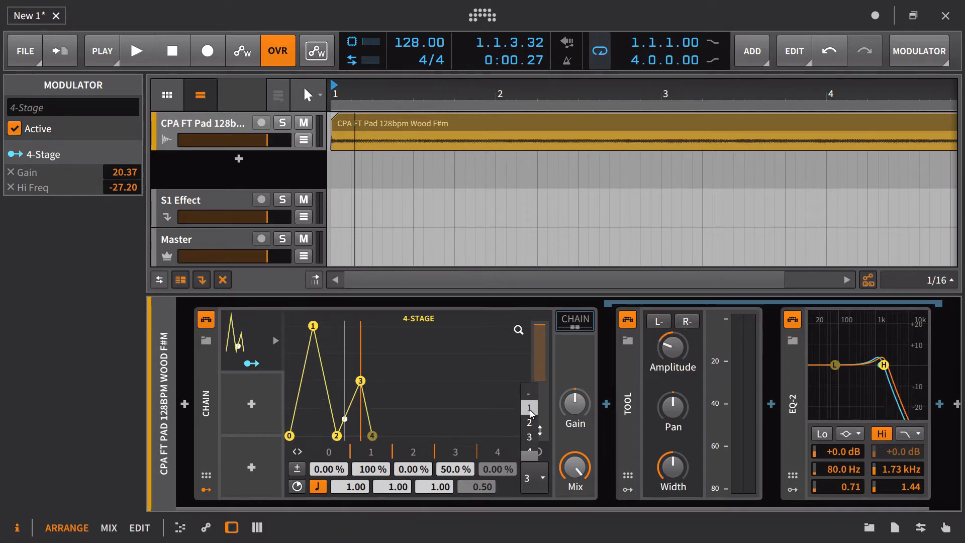
left_click(530, 409)
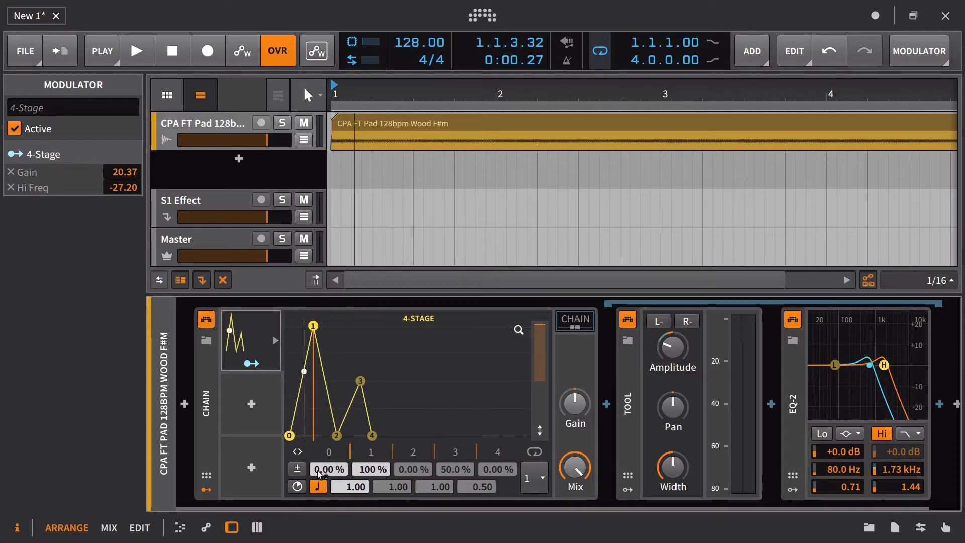
left_click_drag(319, 473, 369, 503)
double_click(349, 486)
type("1")
key("Return")
left_click(523, 330)
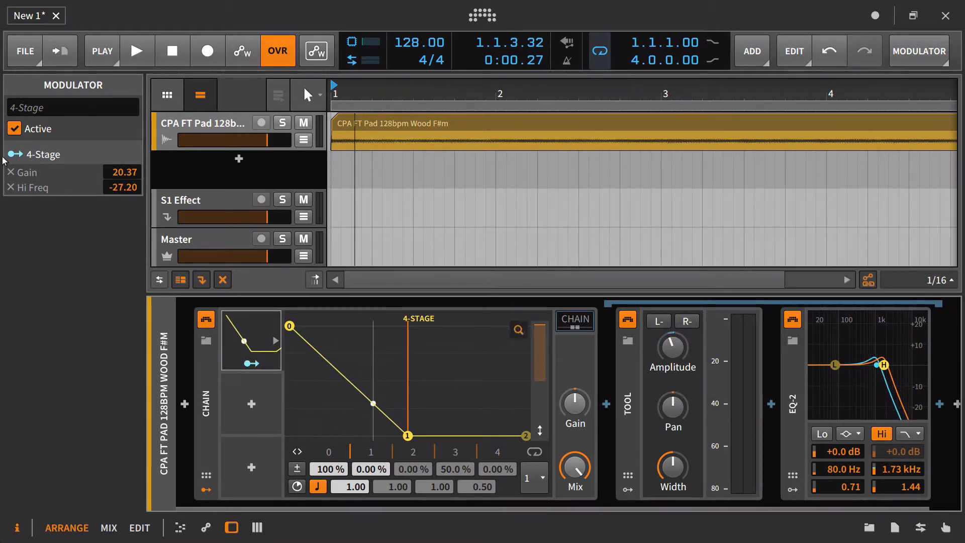
- Replace the 4-Stage's Gain mapping with a -27.15 modulation of the Tool's Amplitude
left_click(11, 172)
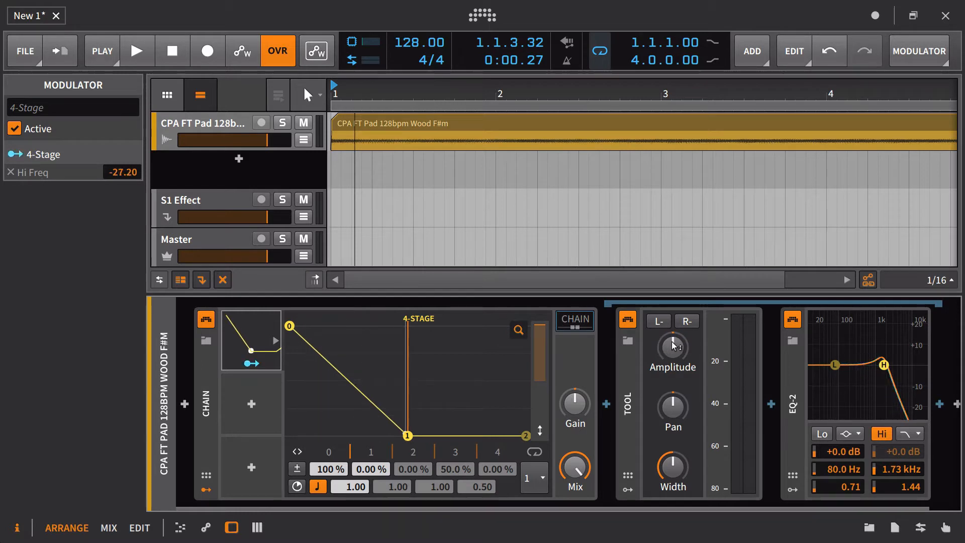
left_click_drag(674, 346, 674, 385)
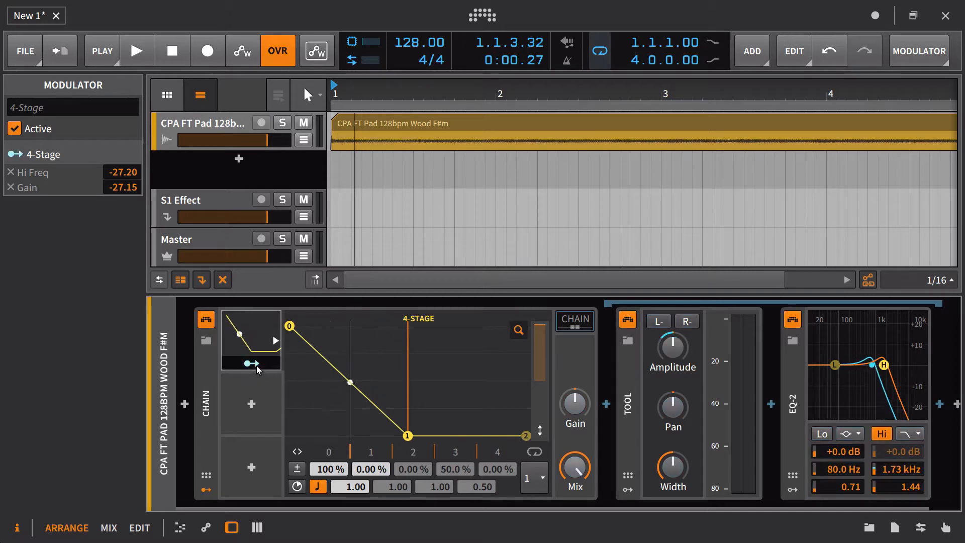
- Start and stop playback repeatedly to compare where the falling modulation cycle begins each time
key("space")
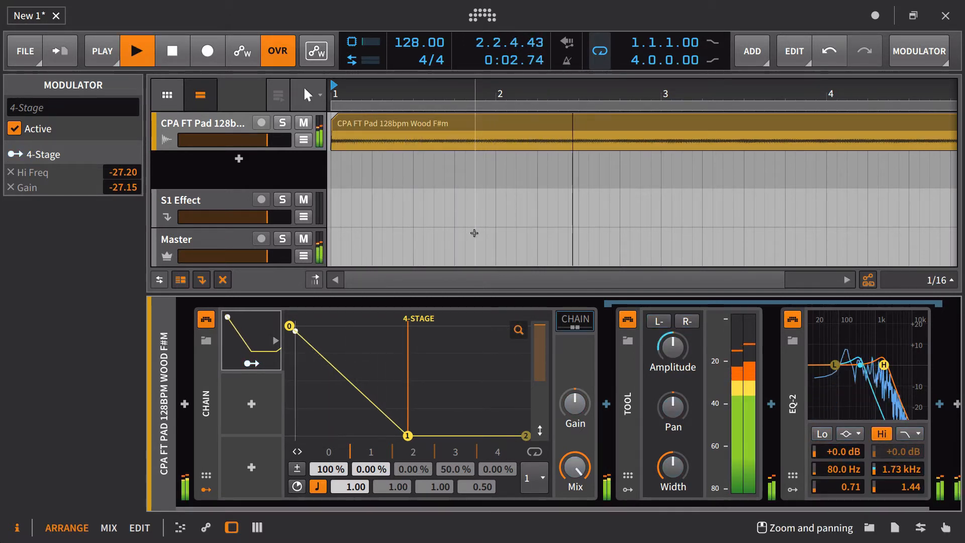
key("space")
key("space")
key("space")
key("space")
key("space")
key("space")
key("space")
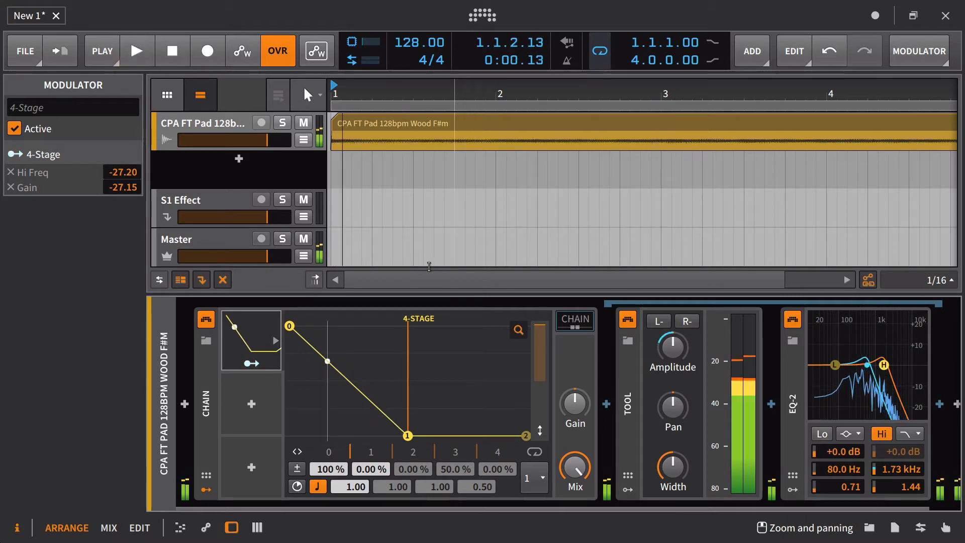
key("space")
key("space")
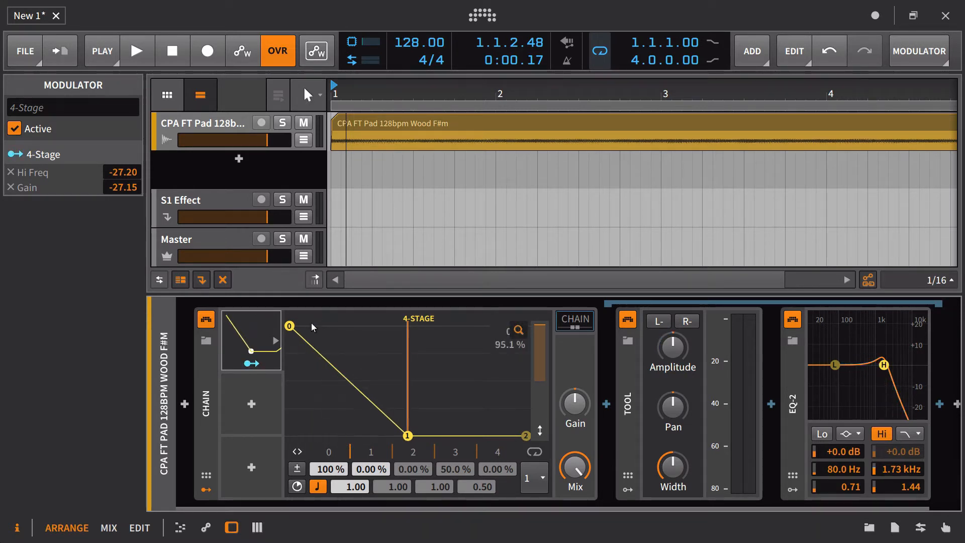
- Give the first stage's falling curve an outward bend during playback and set its time to 0.95
key("space")
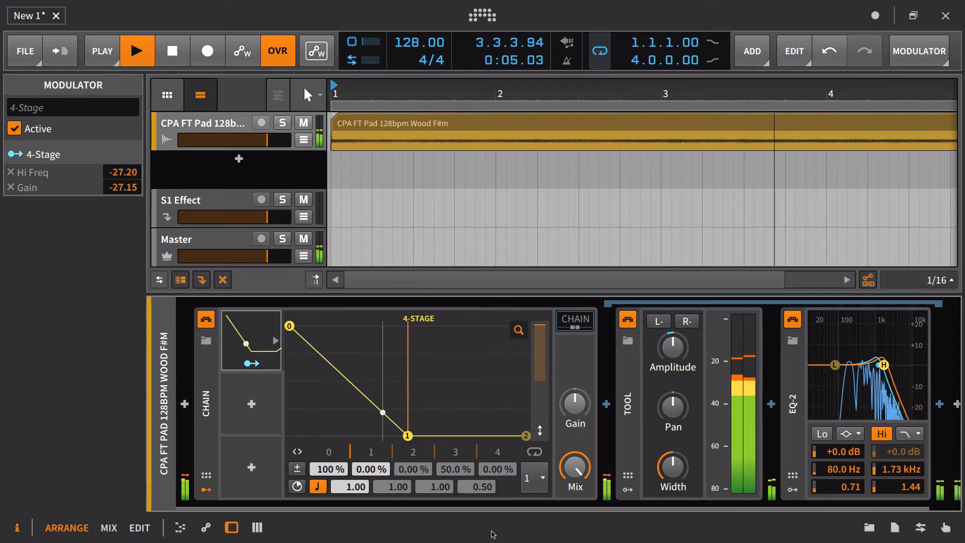
mouse_move(371, 469)
left_mouse_down()
mouse_move(371, 489)
mouse_move(371, 440)
mouse_move(371, 452)
left_mouse_up()
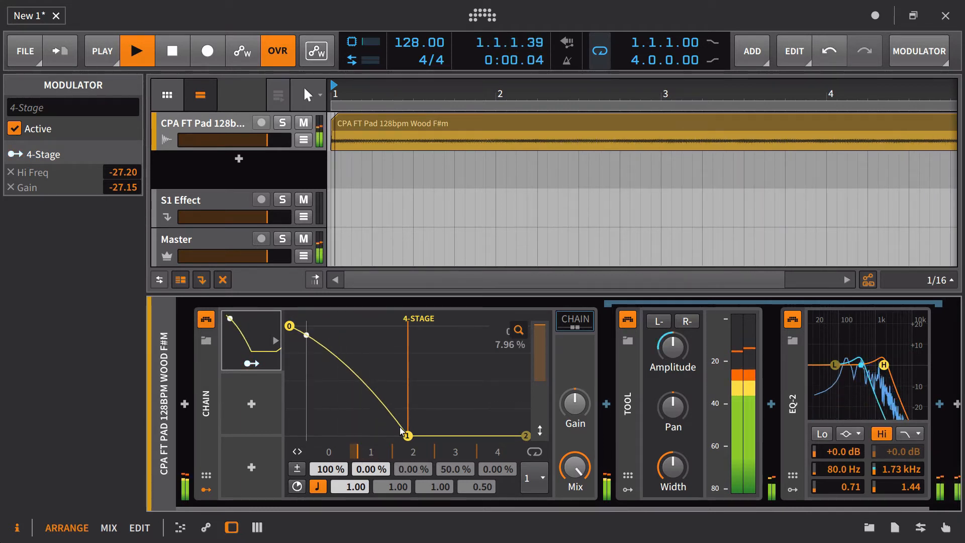
key("space")
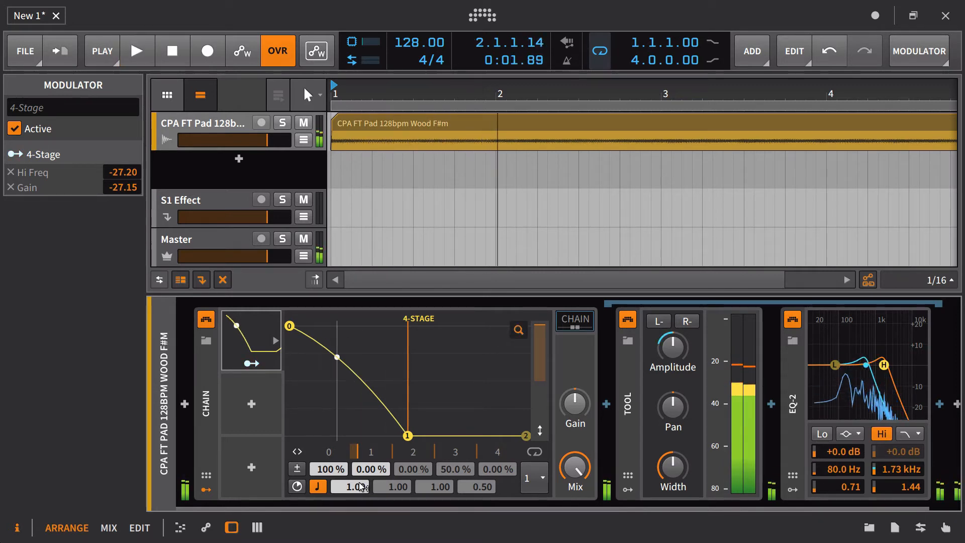
double_click(361, 486)
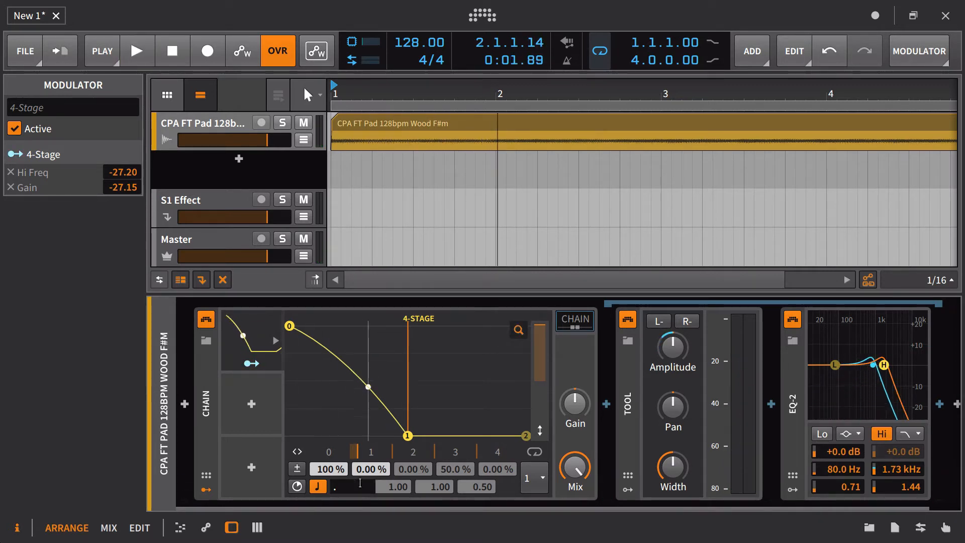
key("Return")
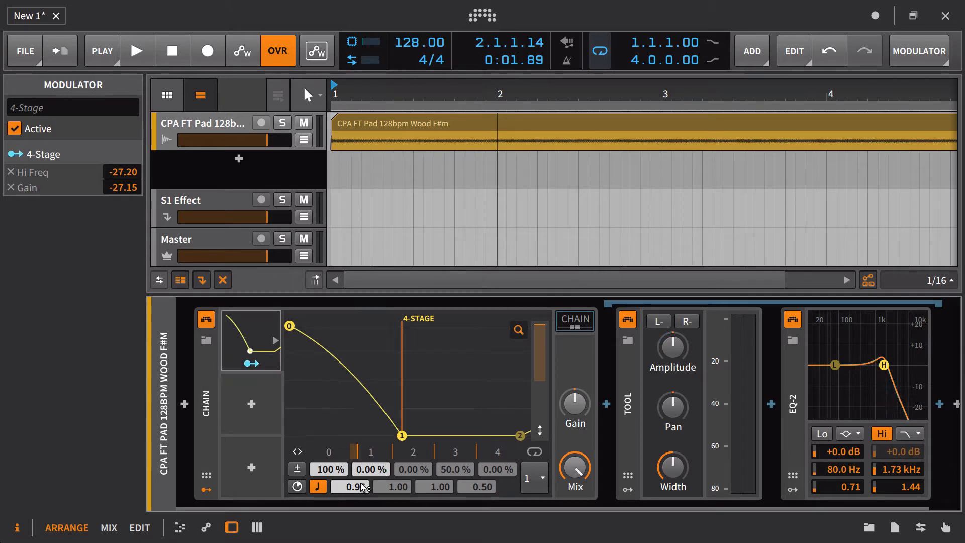
- Extend the 4-Stage loop to stage 2, with a time of 0.05 and a level of 43.7%
left_click(533, 478)
left_click(528, 426)
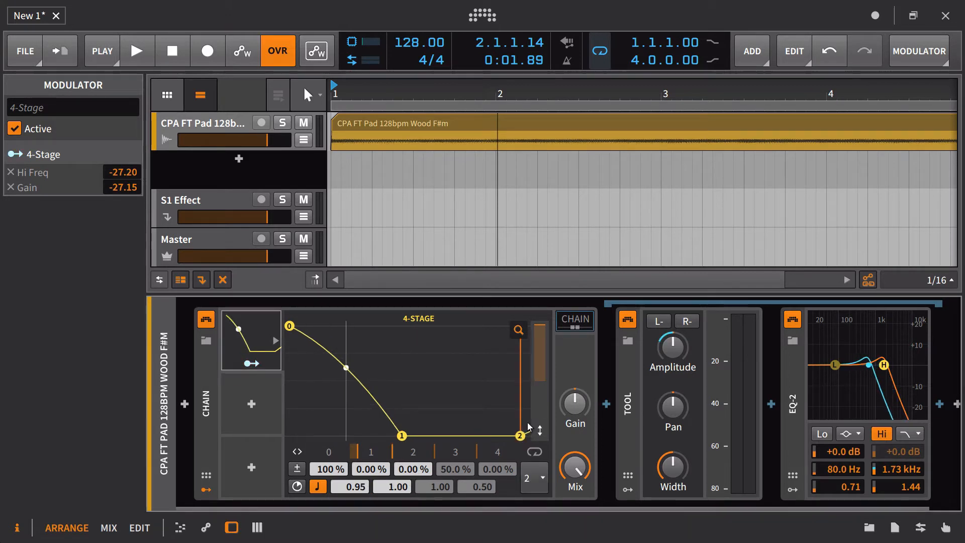
double_click(388, 486)
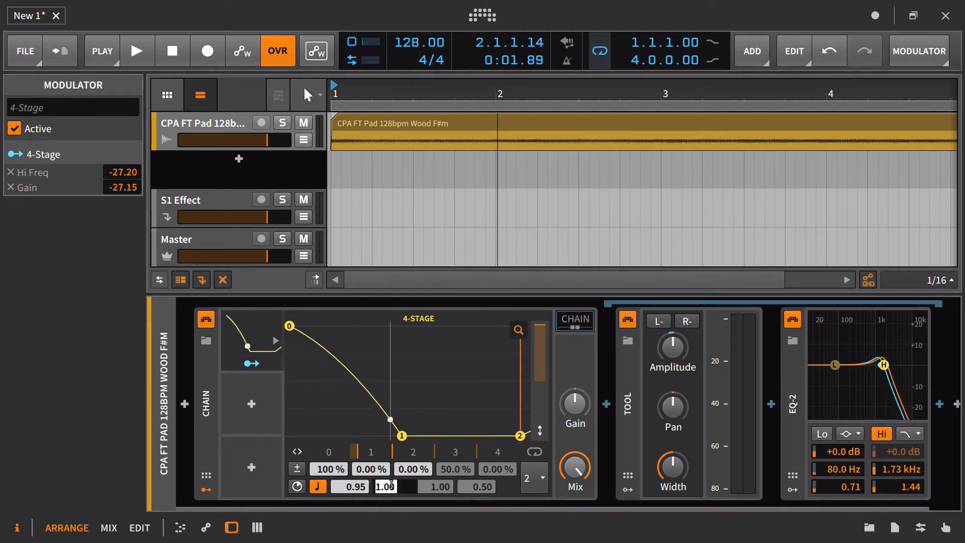
type(".05")
key("Return")
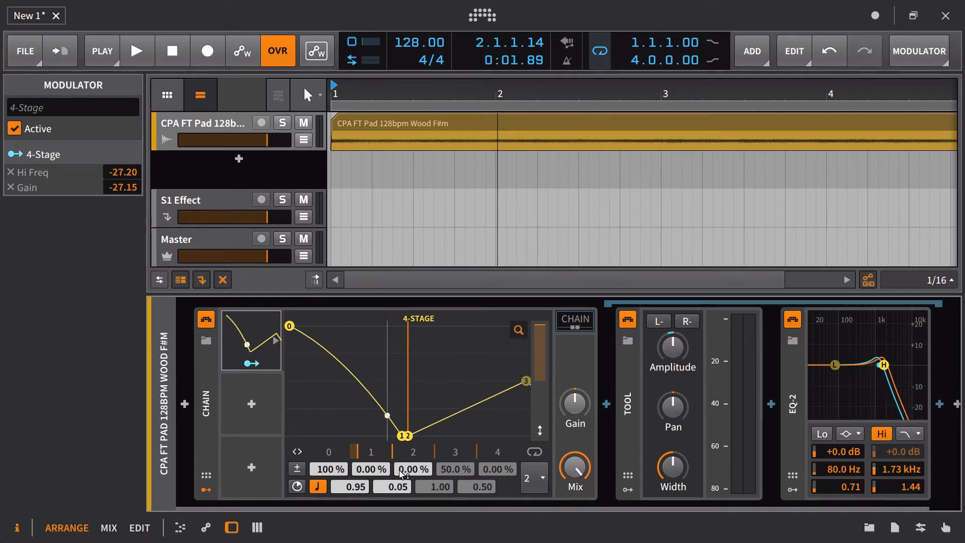
left_click_drag(400, 472, 401, 446)
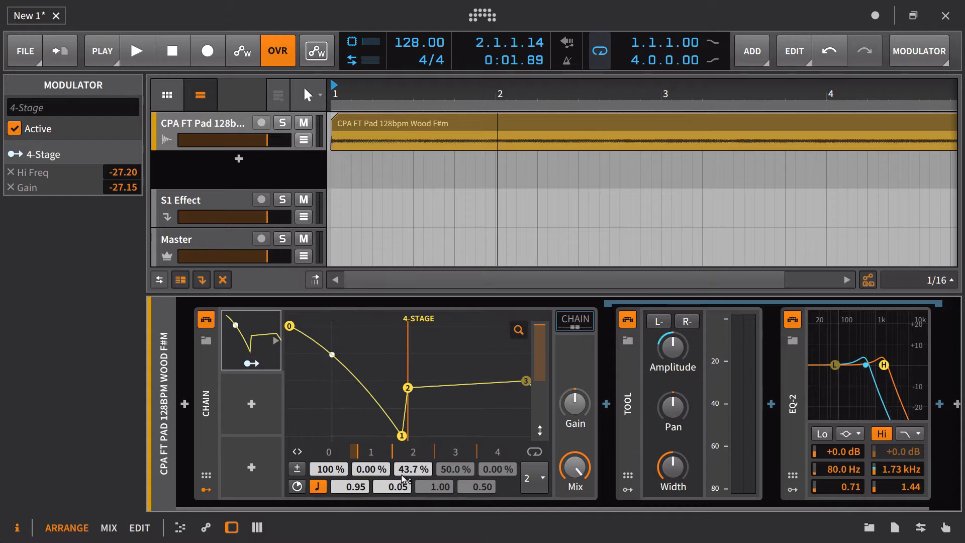
- Bend the second stage's curve slightly while the clip plays
key("space")
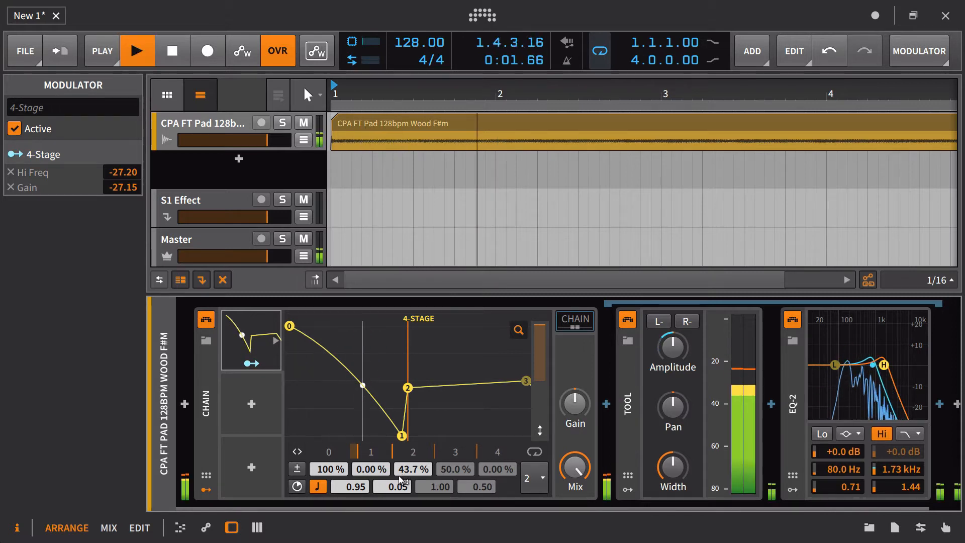
mouse_move(396, 452)
left_mouse_down()
mouse_move(396, 424)
mouse_move(396, 480)
mouse_move(396, 462)
left_mouse_up()
left_click_drag(387, 451, 386, 451)
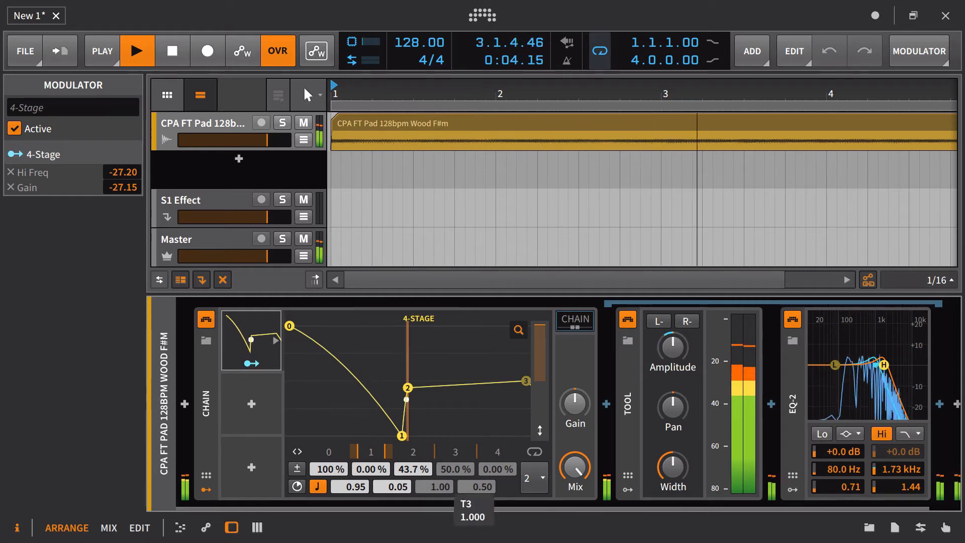
- Set the third stage's time to 0.50 and extend the 4-Stage loop to stage 3
double_click(433, 485)
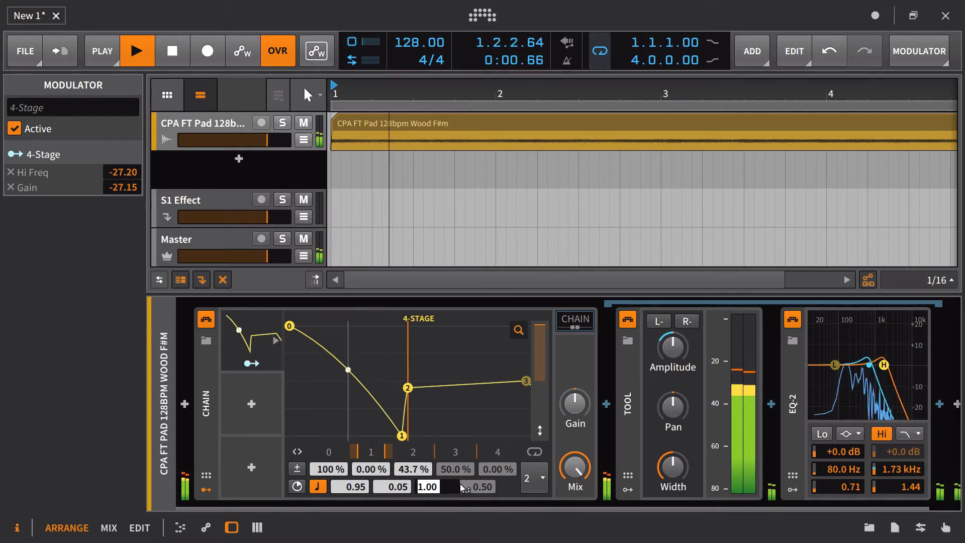
type("0.5")
key("Return")
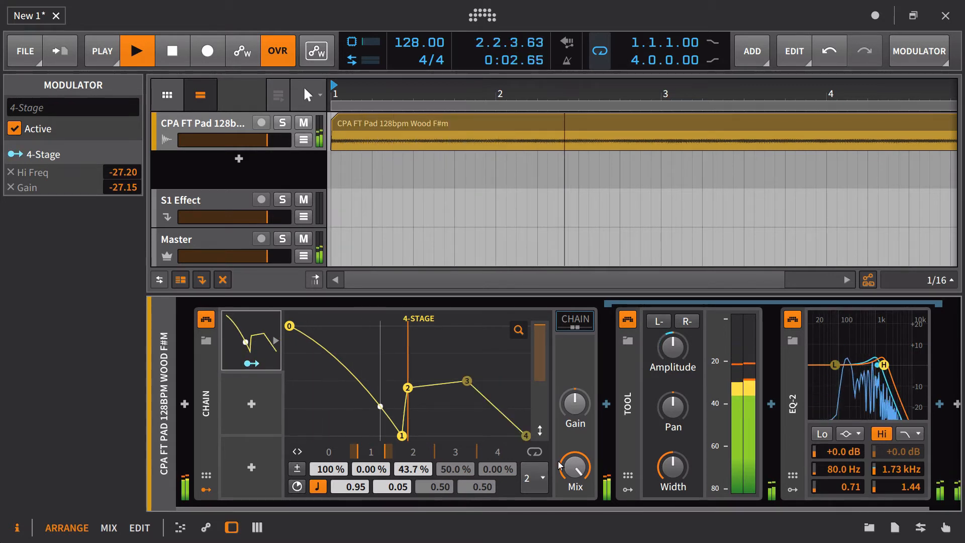
left_click(534, 478)
left_click(528, 438)
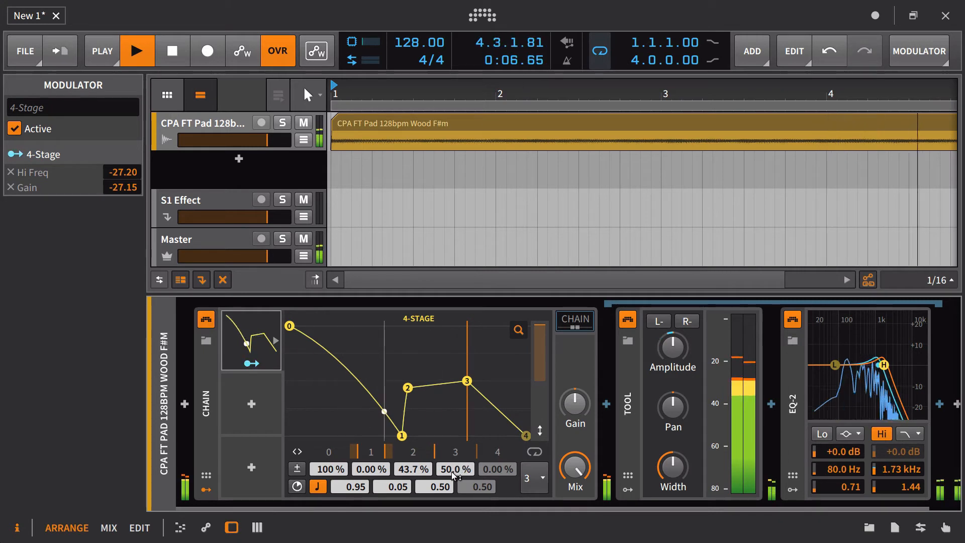
- Lower the third stage's level to 12.0%, bend its curve outward, and stop playback
mouse_move(457, 470)
left_mouse_down()
mouse_move(458, 498)
mouse_move(457, 450)
mouse_move(457, 468)
mouse_move(441, 451)
mouse_move(441, 421)
mouse_move(447, 455)
left_mouse_up()
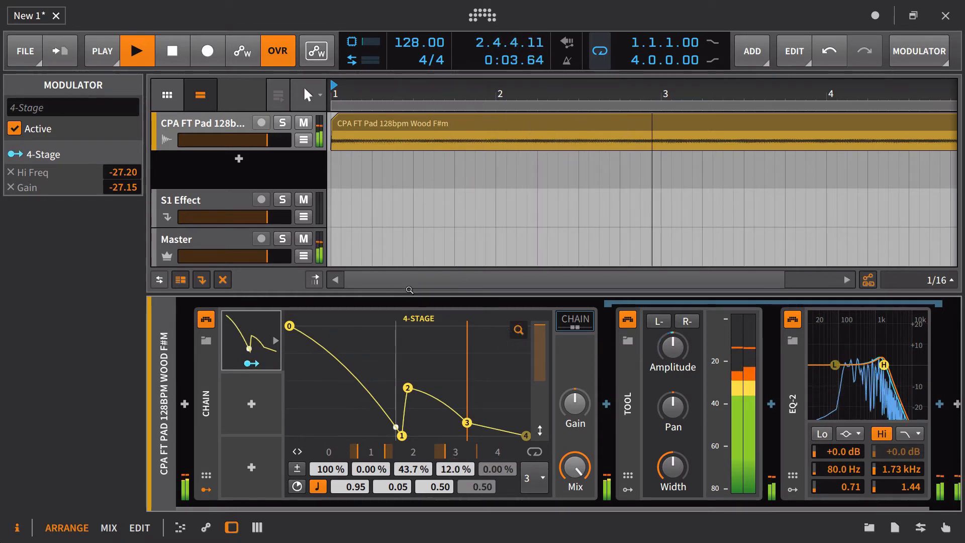
key("space")
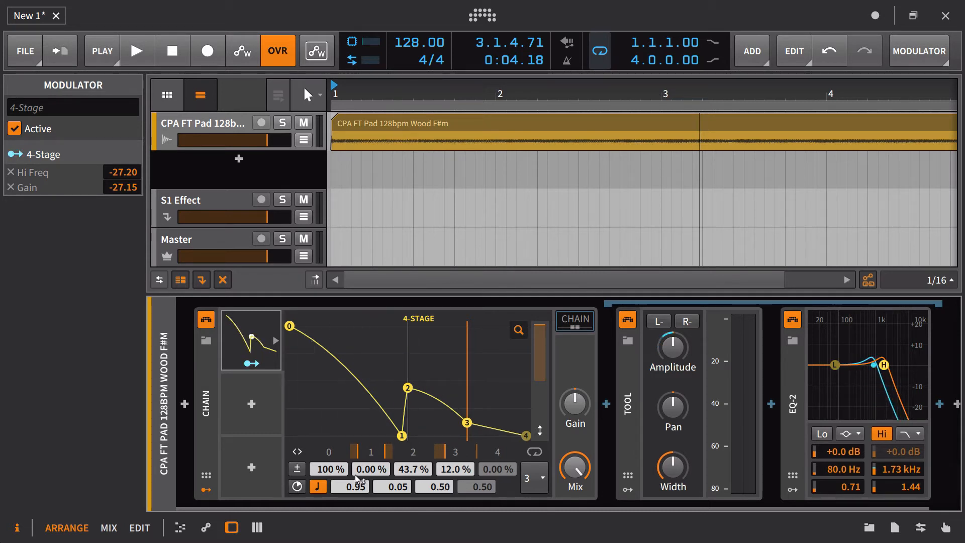
- Make the 4-Stage modulator bipolar and set the first stage's level to -60.0%
left_click(299, 472)
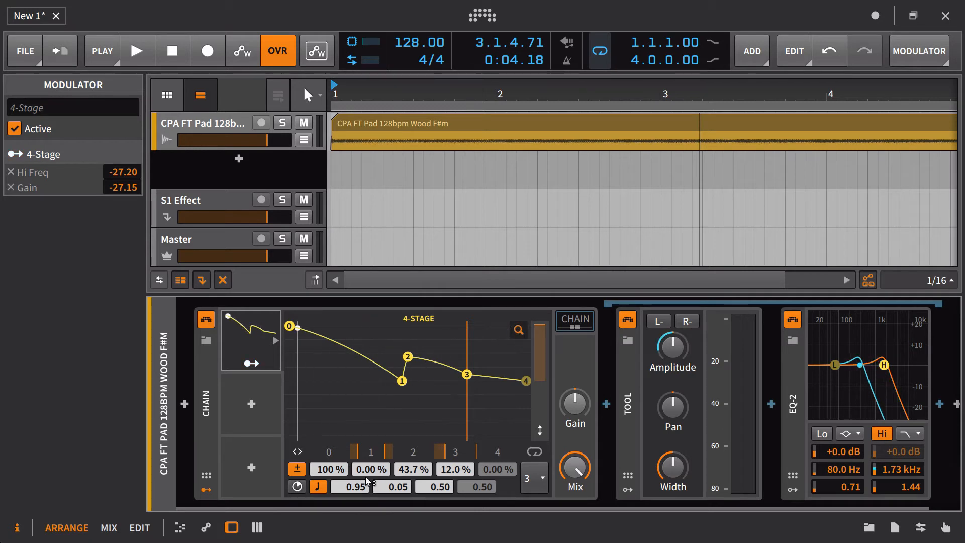
mouse_move(359, 472)
left_mouse_down()
mouse_move(359, 495)
mouse_move(359, 472)
left_mouse_up()
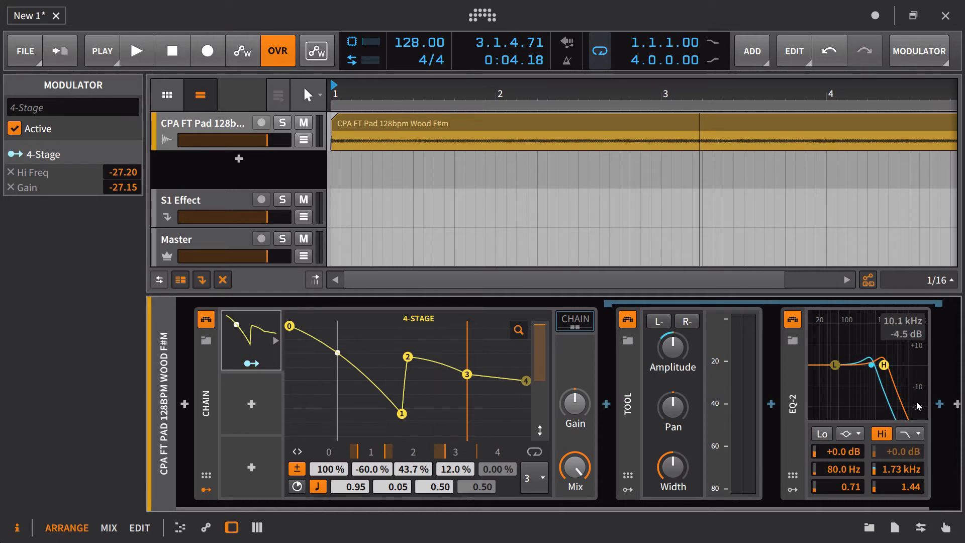
- Lower the Tool's amplitude and the 4-Stage's overall modulation depth, and start playback
left_click_drag(682, 354, 683, 360)
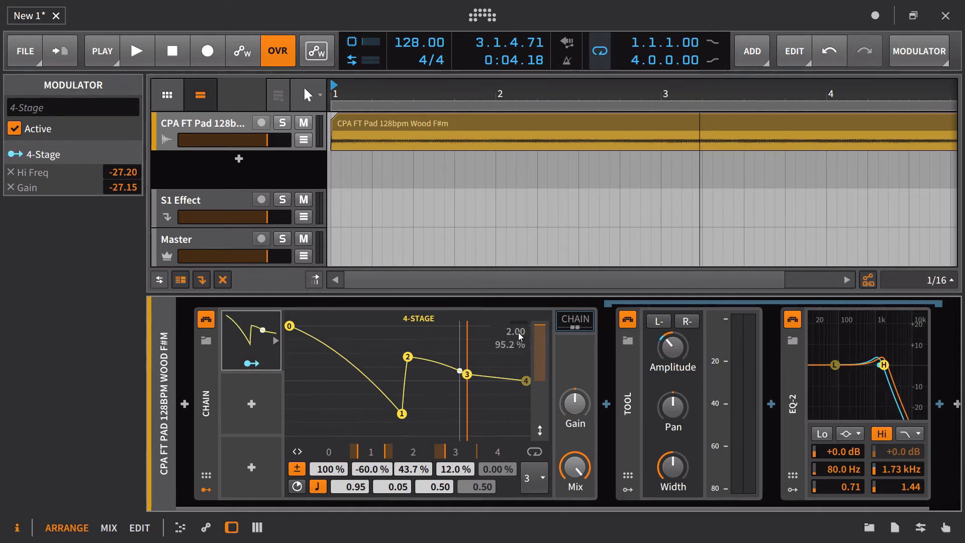
left_click_drag(547, 331, 541, 342)
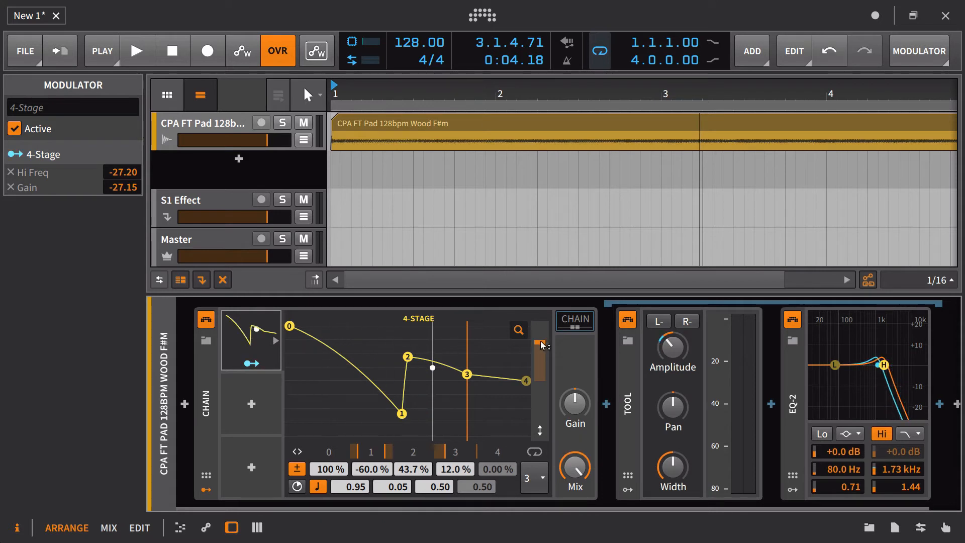
key("space")
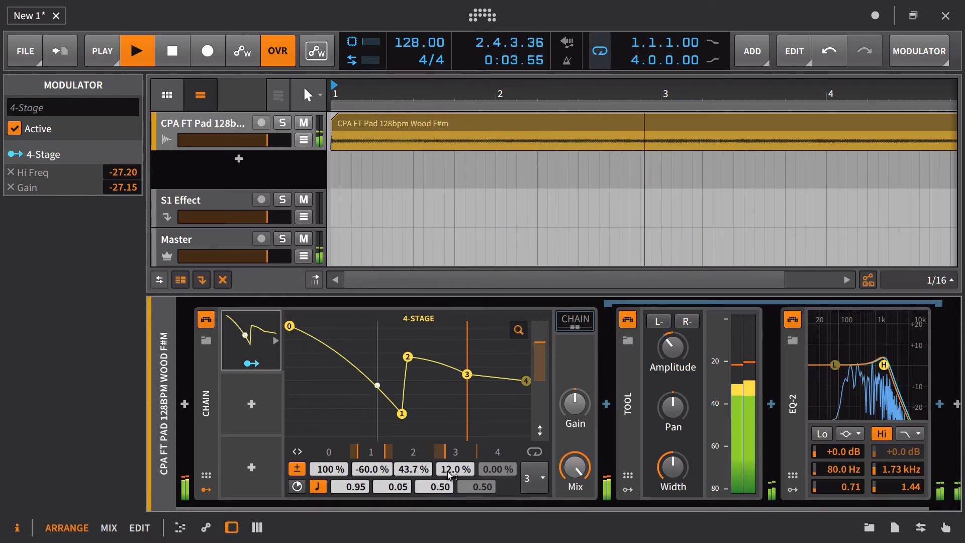
- Set the 4-Stage's third level to 70.3% and second level to -14.6%, adjusting both curves while the clip plays
left_click_drag(456, 469, 414, 488)
mouse_move(397, 452)
left_mouse_down()
mouse_move(407, 452)
mouse_move(386, 452)
left_mouse_up()
left_click_drag(454, 455, 448, 455)
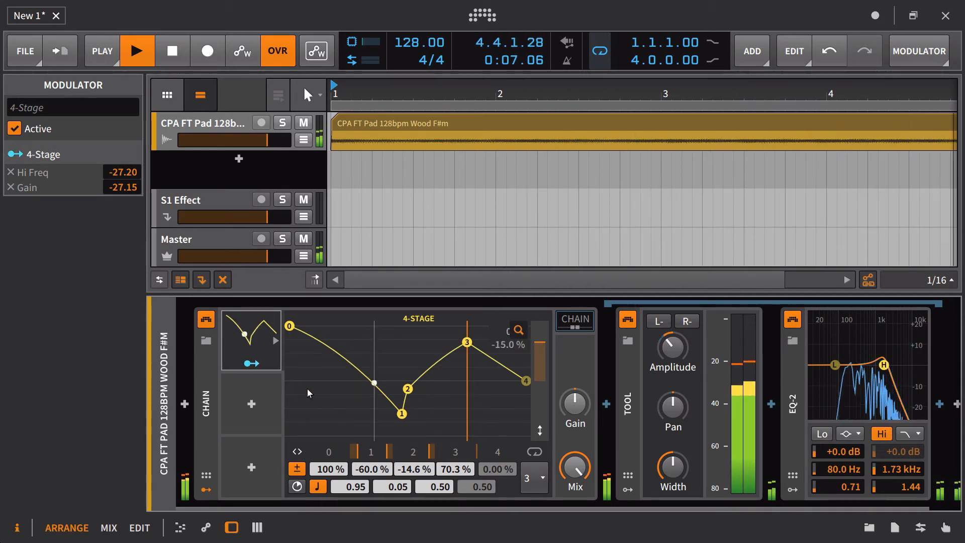
key("space")
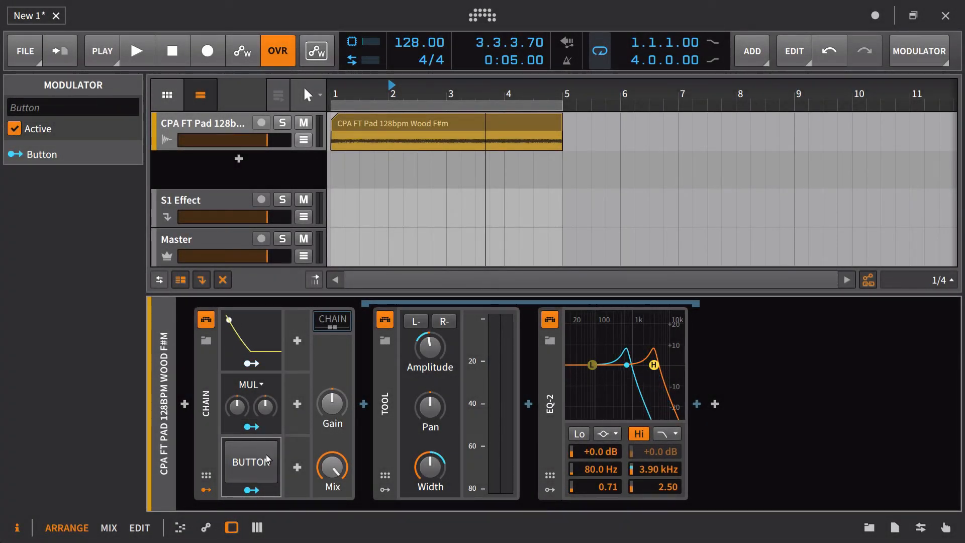
- Open the first-slot 4-Stage modulator and set its first stage's time to 1.00
left_click(252, 326)
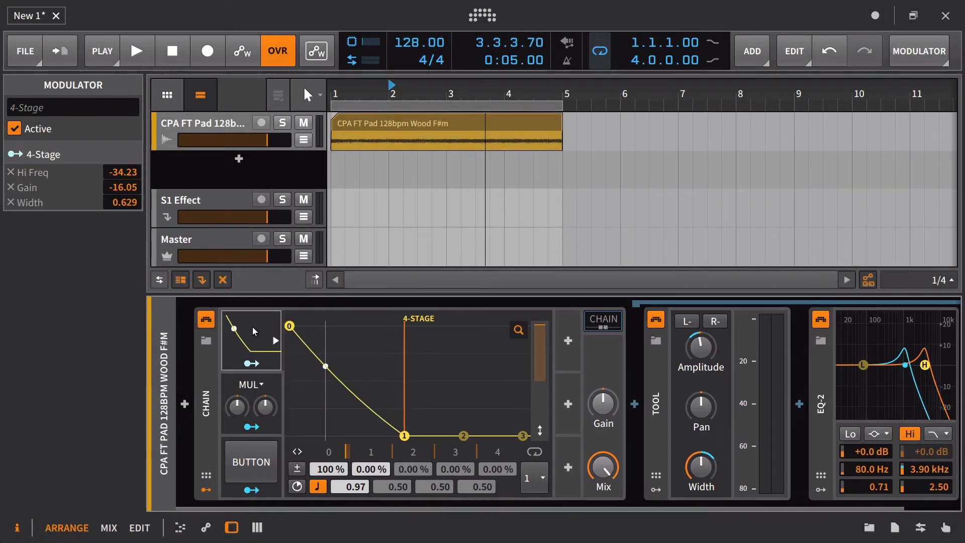
double_click(360, 485)
key("Return")
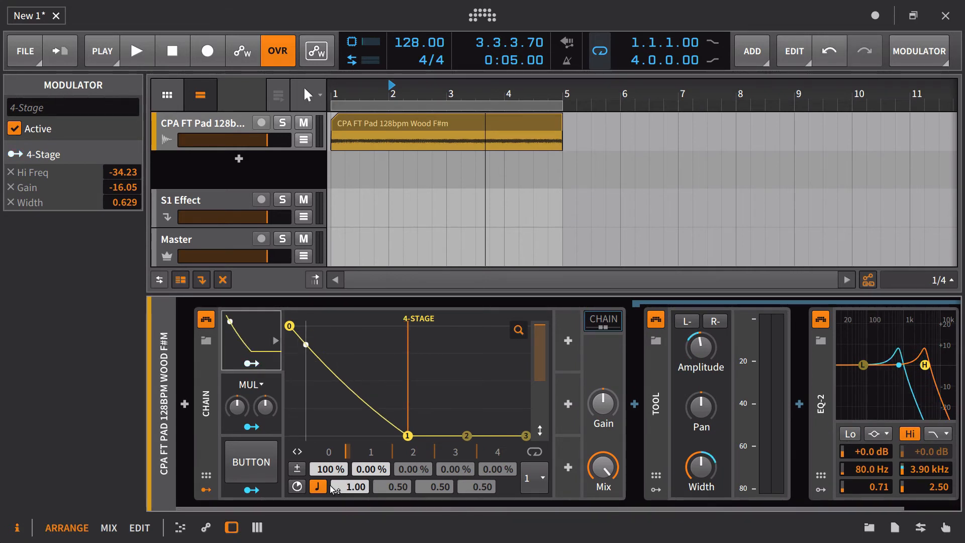
- Change the Math modulator's operation to ADD
left_click(246, 380)
left_click(249, 384)
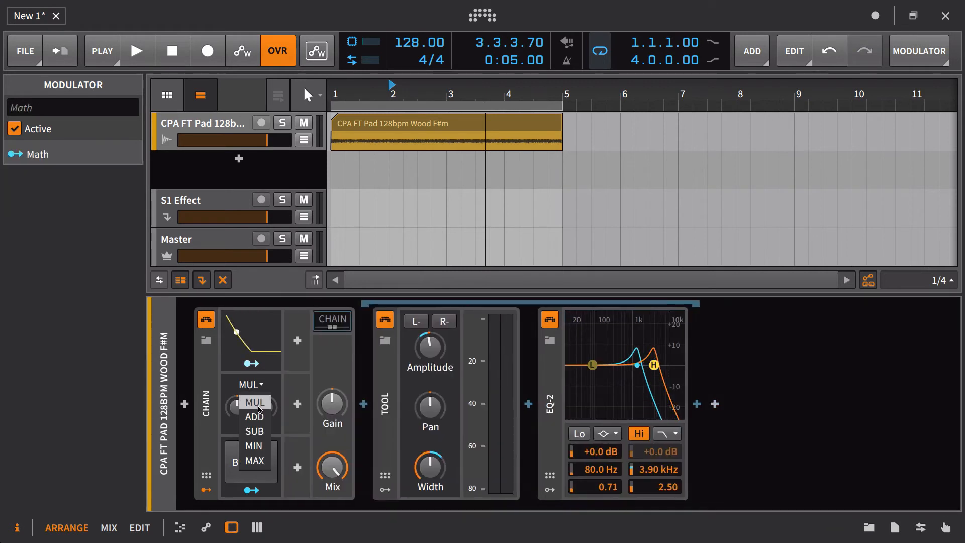
left_click(253, 416)
- Map the Math modulator to the 4-Stage's first stage time with an amount of 10.00
left_click(251, 342)
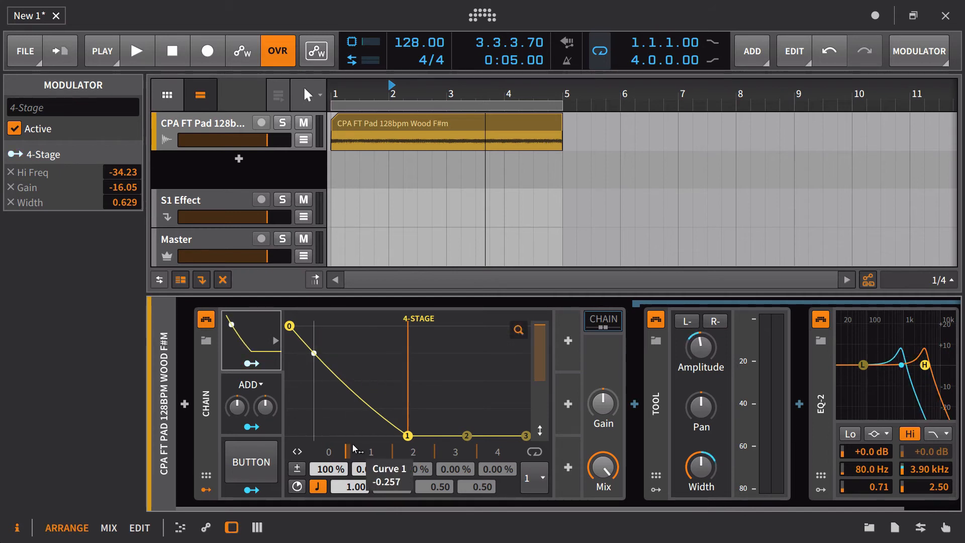
left_click(273, 432)
left_click_drag(353, 490, 358, 480)
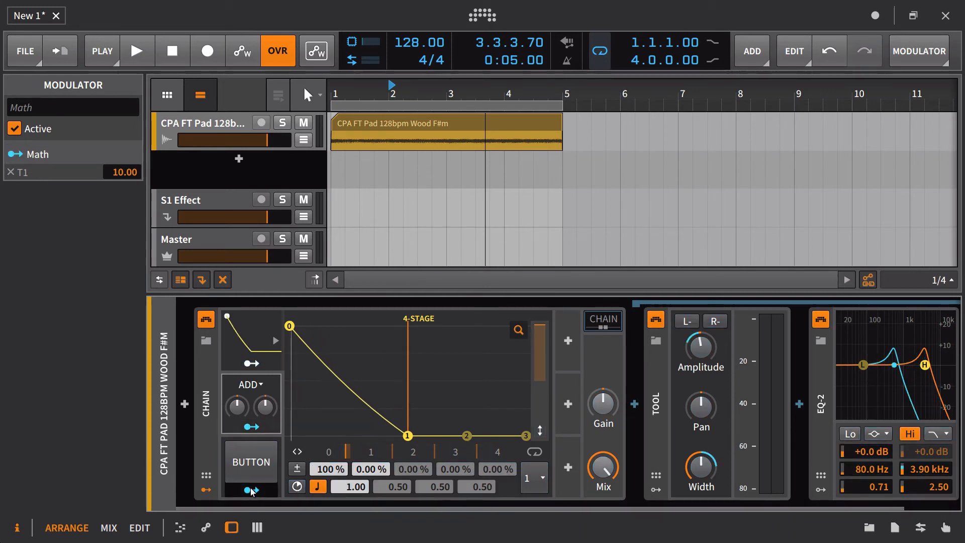
- Map the Button modulator to the Math modulator's B input with an amount of 0.103, and switch the button off
left_click(235, 493)
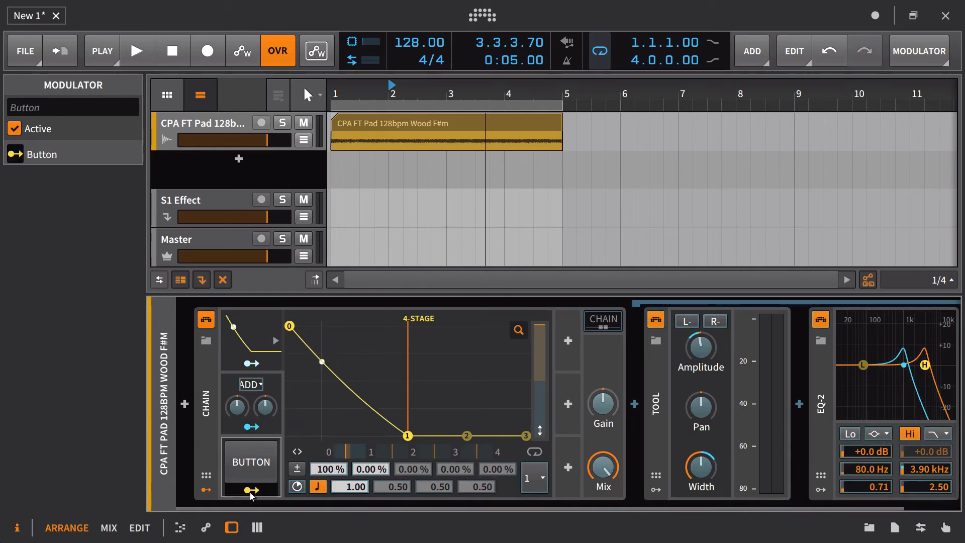
left_click(256, 465)
left_click(252, 489)
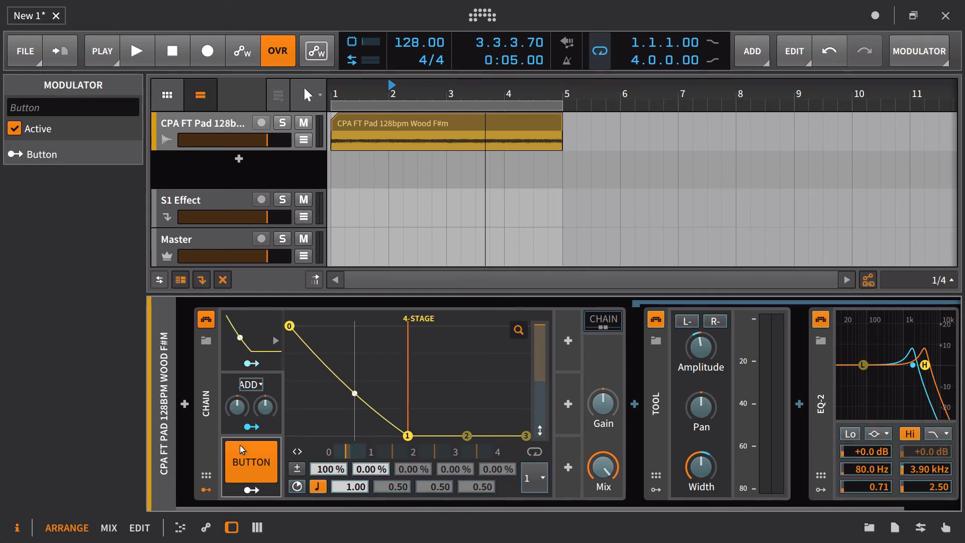
left_click_drag(265, 407, 265, 383)
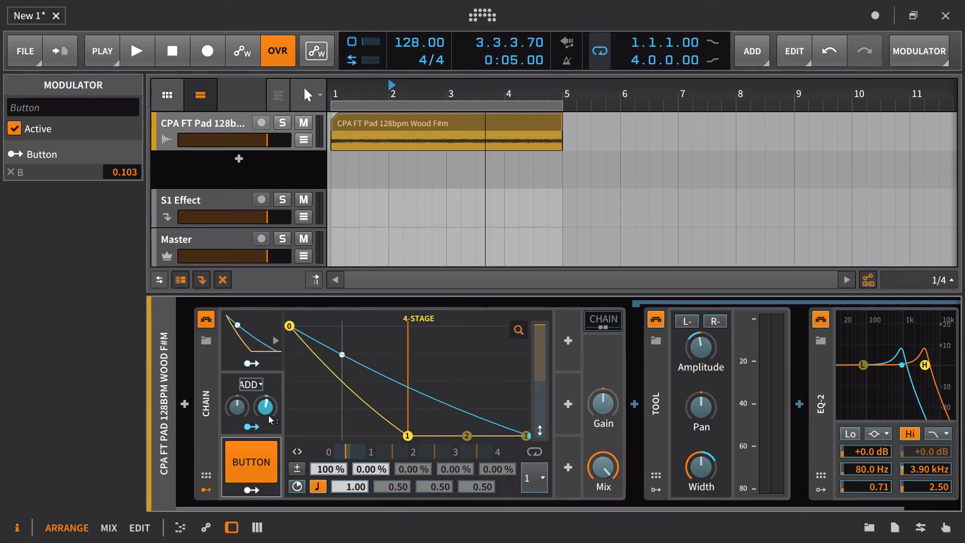
left_click_drag(266, 410, 267, 390)
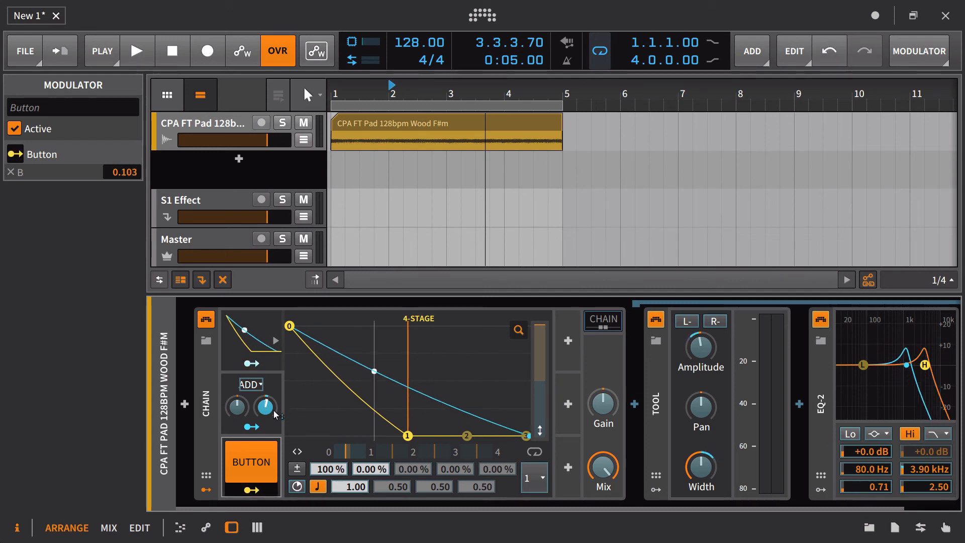
left_click(265, 480)
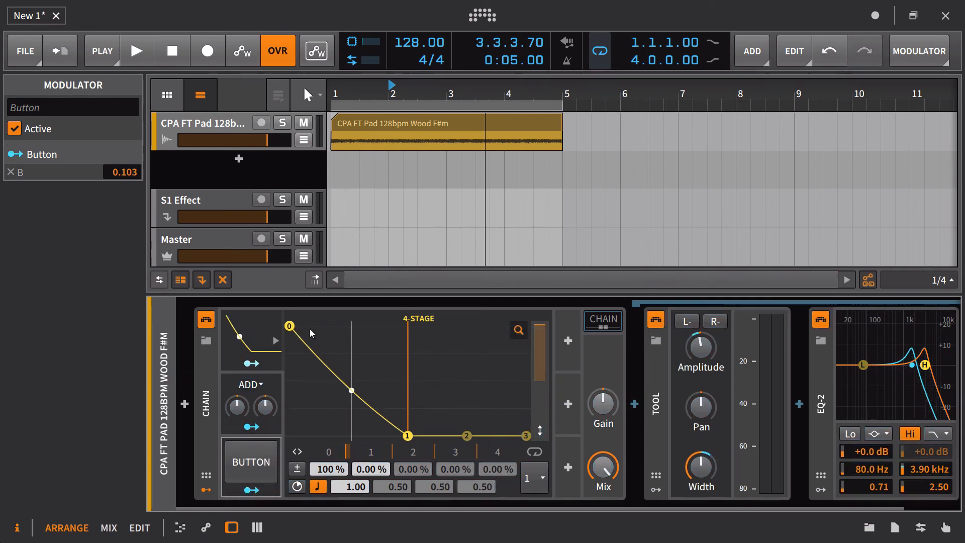
- Play the clip from bar 1 while repeatedly toggling the Button modulator to compare the two stage lengths, and stop playback
left_click(333, 88)
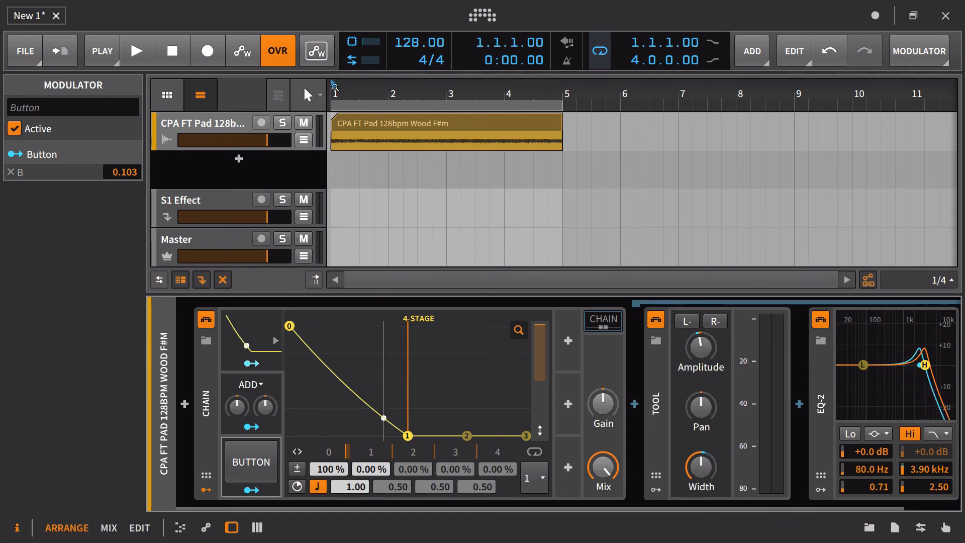
key("space")
left_click(254, 461)
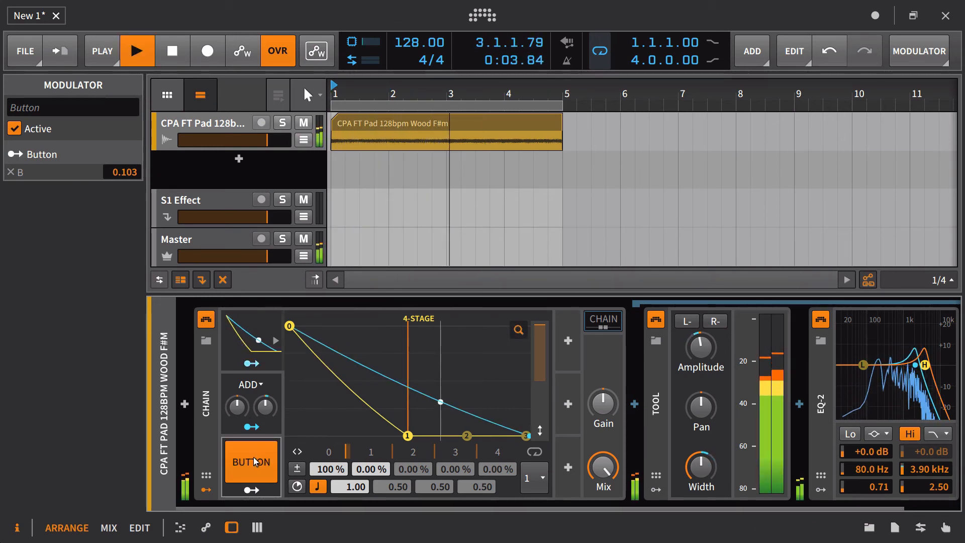
left_click(254, 462)
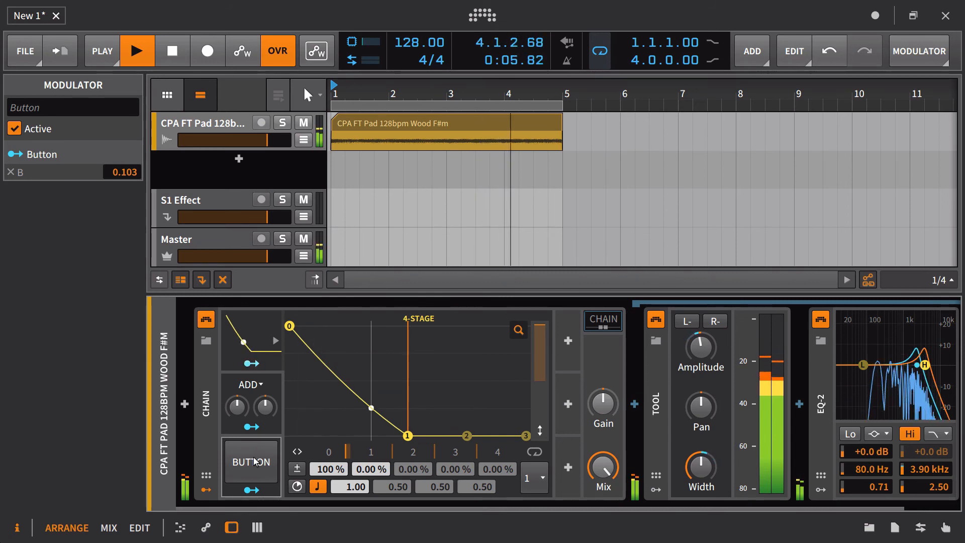
left_click(254, 462)
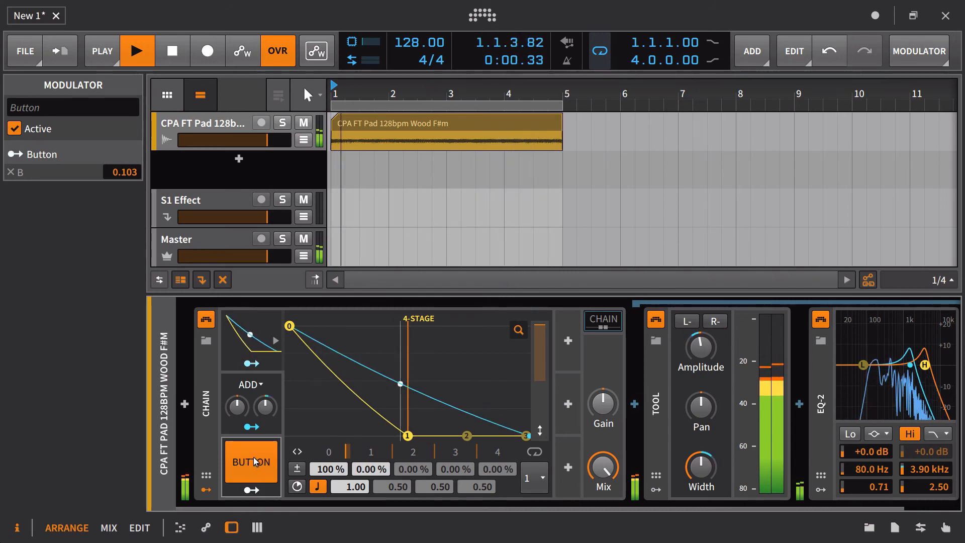
left_click(253, 461)
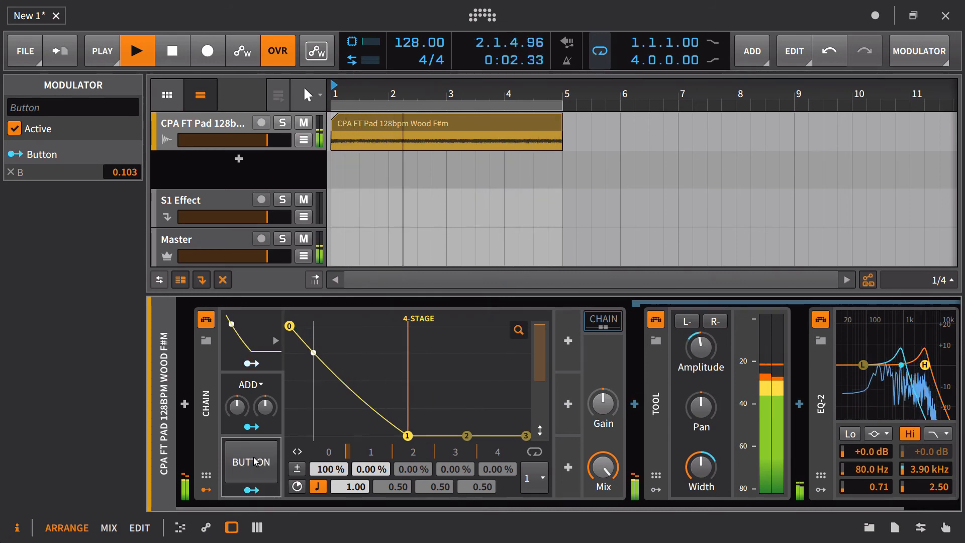
left_click(254, 462)
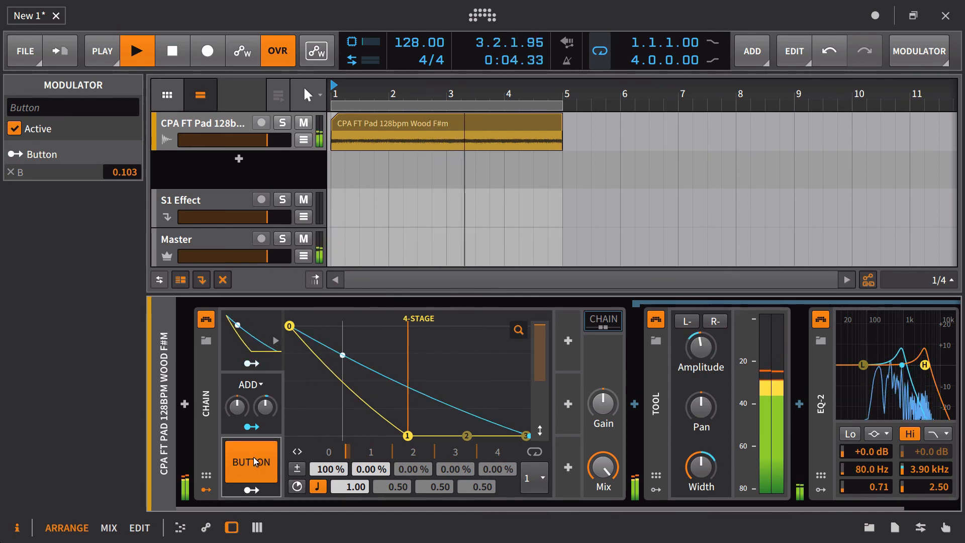
left_click(254, 461)
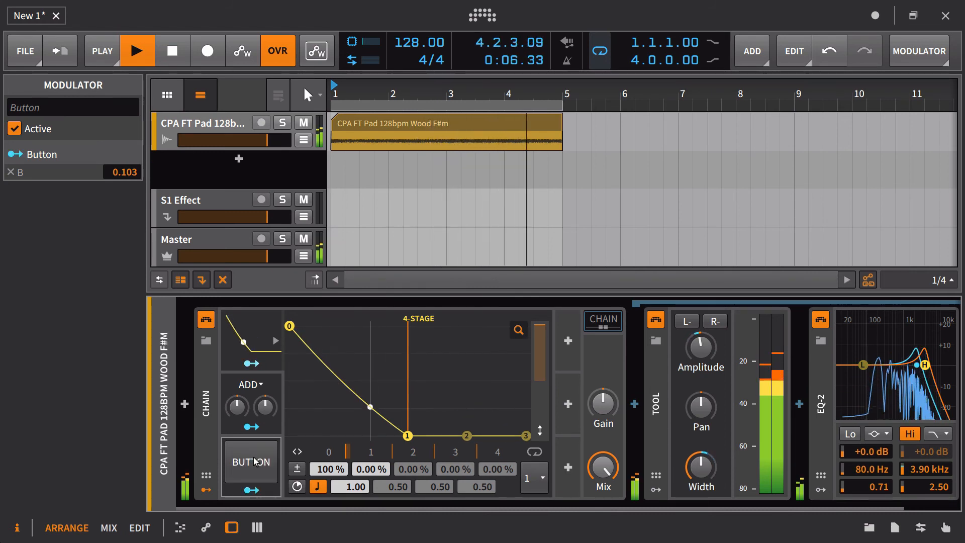
left_click(254, 462)
left_click(254, 462)
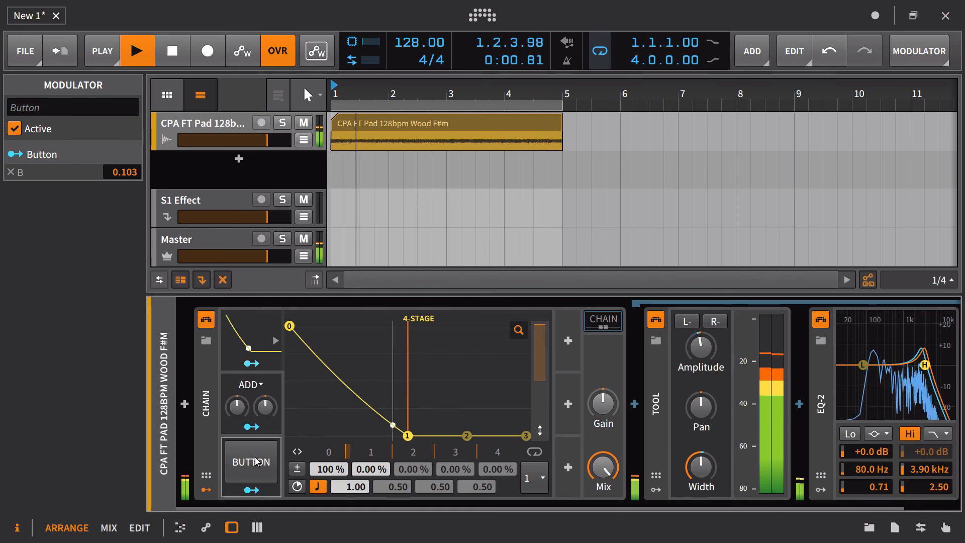
key("space")
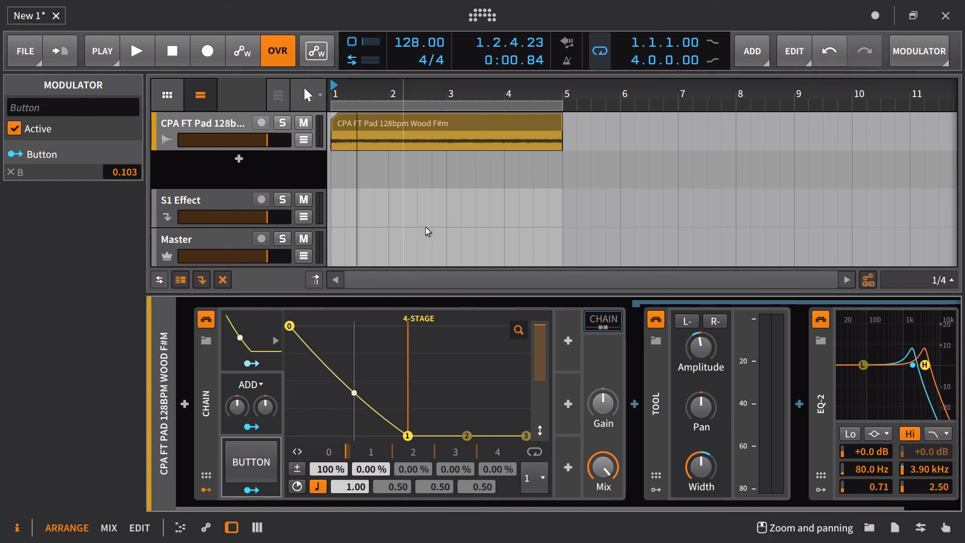
- Try the 4-Stage with its loop extended to stage 3 and with looping turned off
left_click(533, 476)
left_click(530, 445)
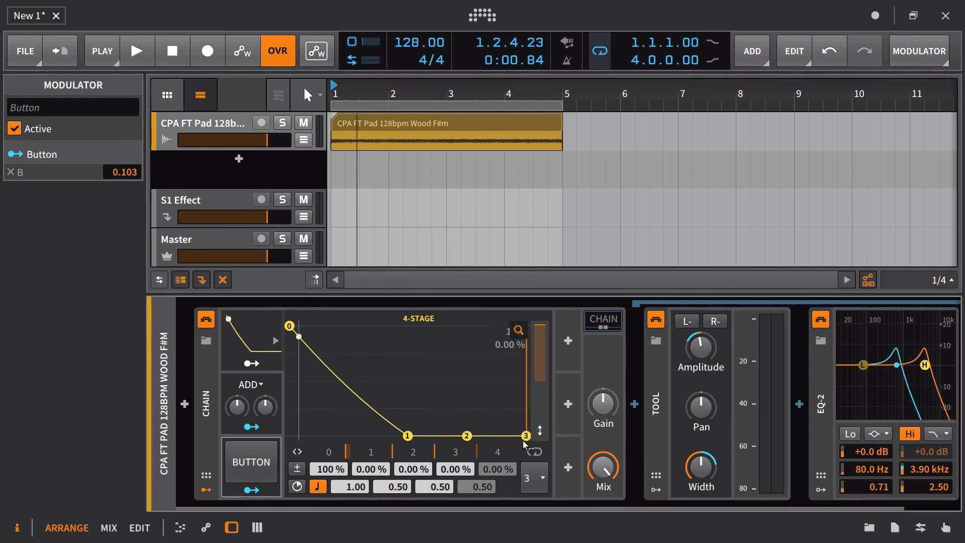
left_click(545, 477)
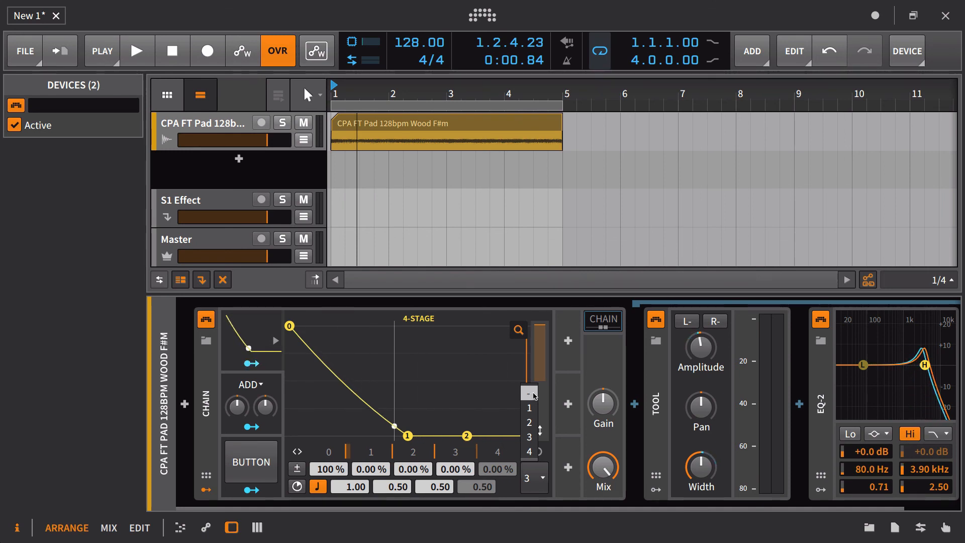
left_click(534, 396)
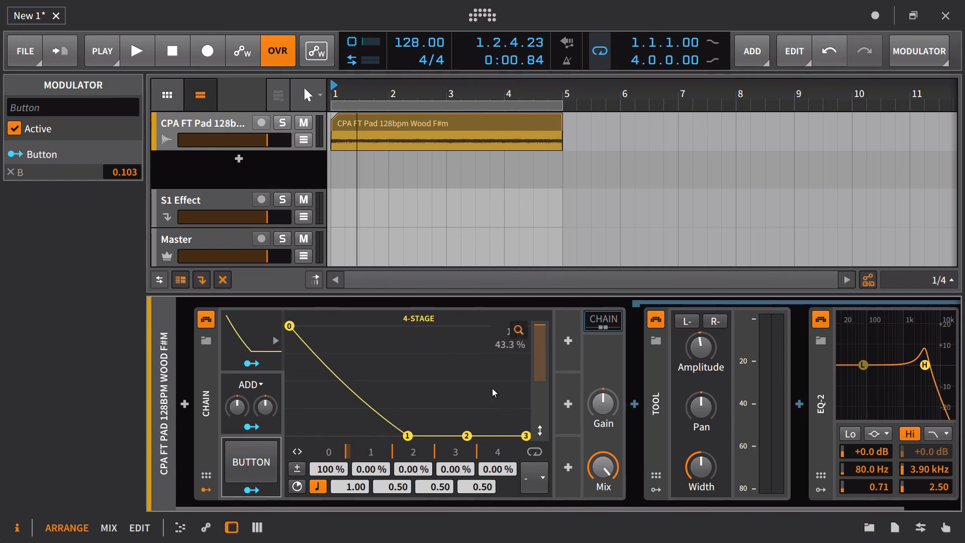
- Try the 4-Stage loop at stages 2 and 1, and leave it set to stage 3
left_click(535, 475)
left_click(532, 417)
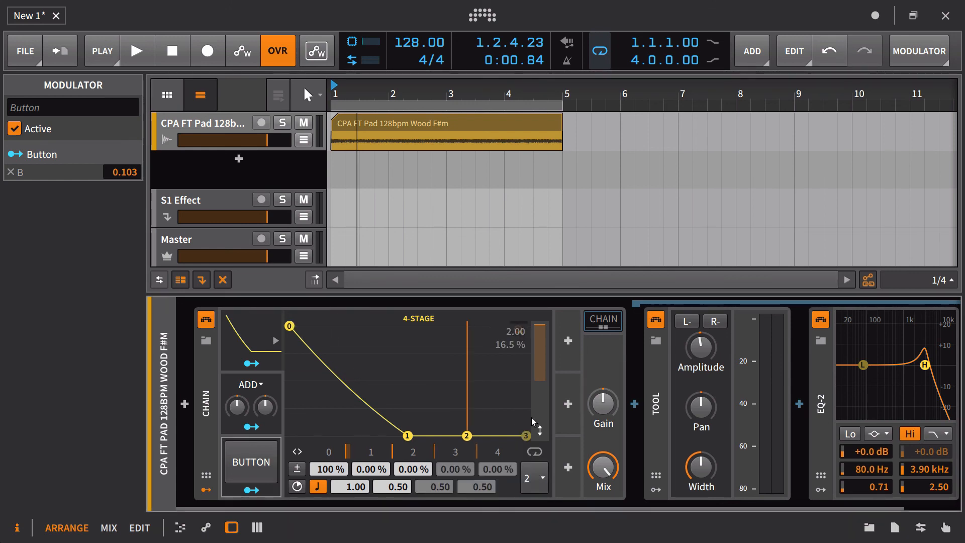
left_click(535, 476)
left_click(536, 435)
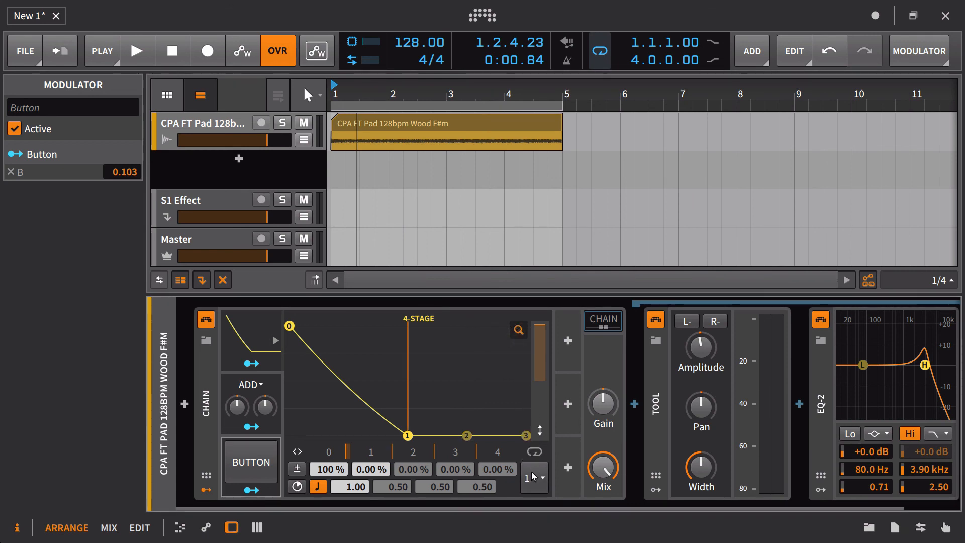
left_click(533, 474)
left_click(532, 408)
left_click(528, 481)
left_click(534, 449)
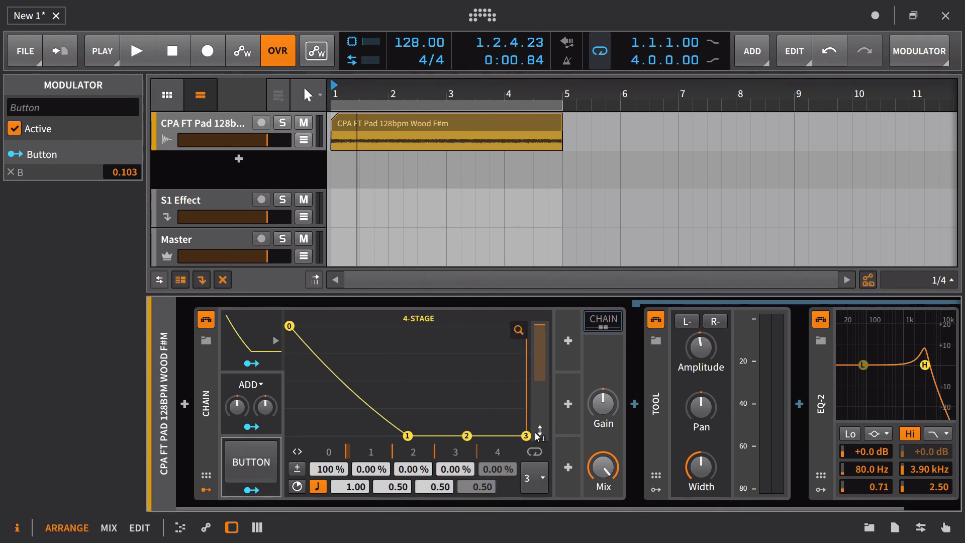